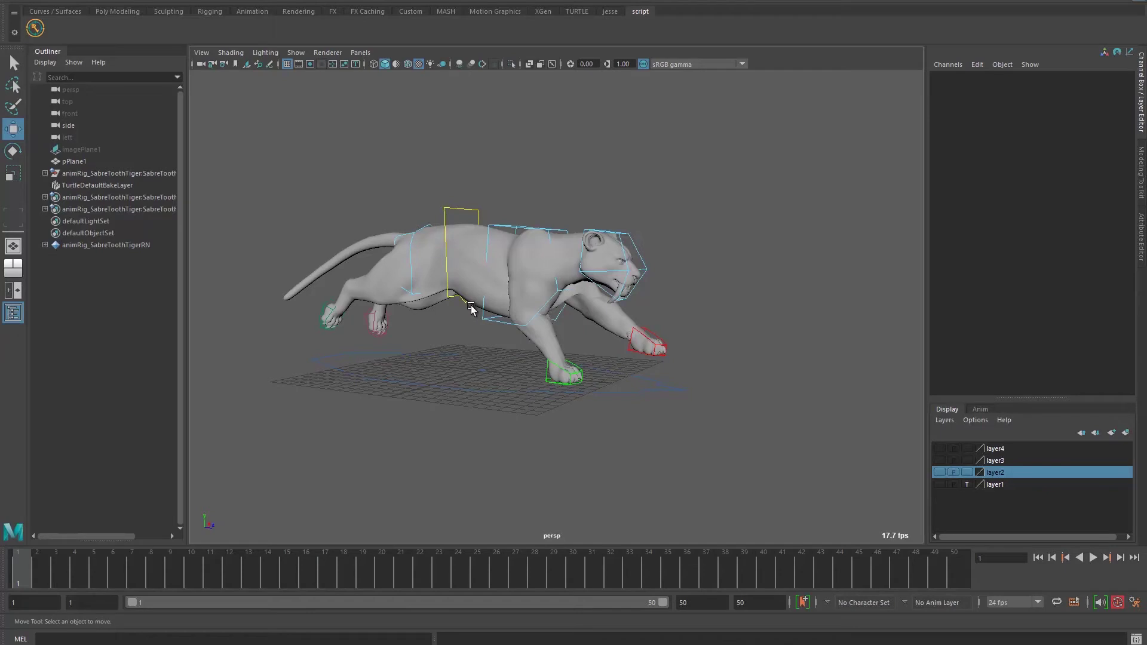
- Play the sabre-tooth tiger's run animation and return to frame 1
middle_click_drag(536, 281, 520, 308, "alt")
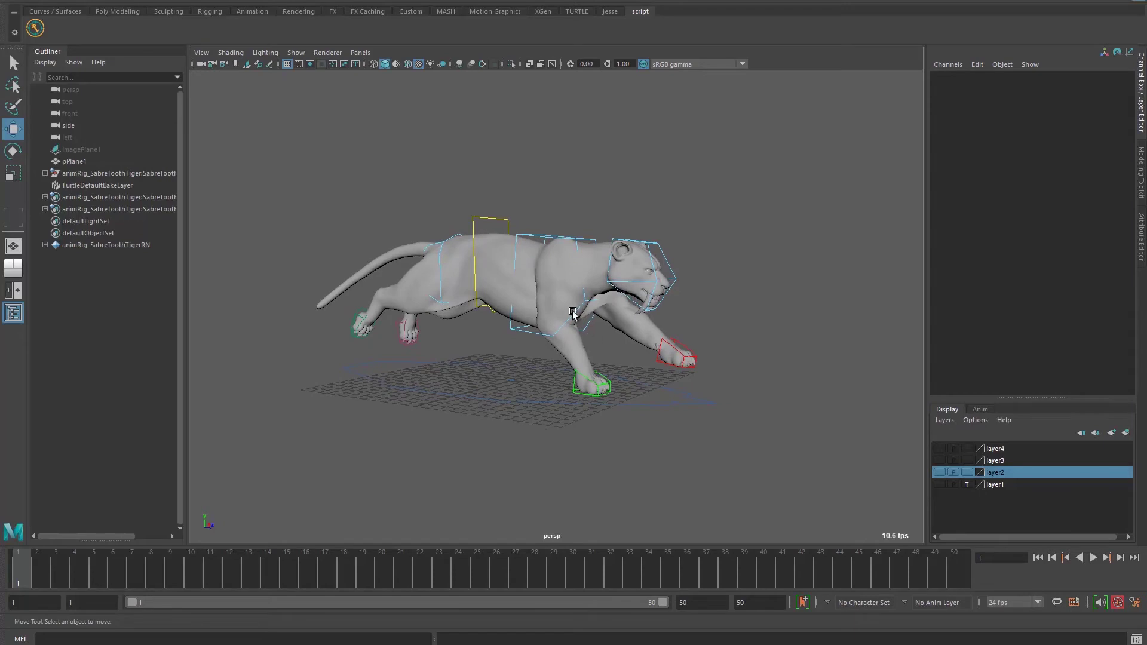
middle_click_drag(572, 312, 540, 327, "alt")
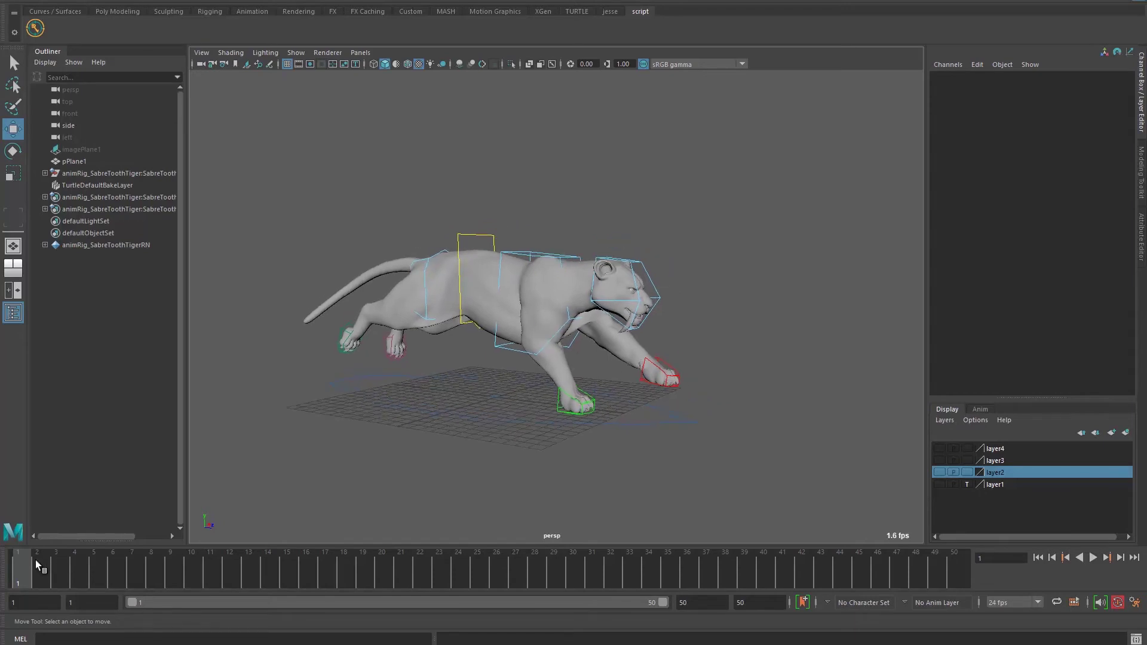
key("alt+v")
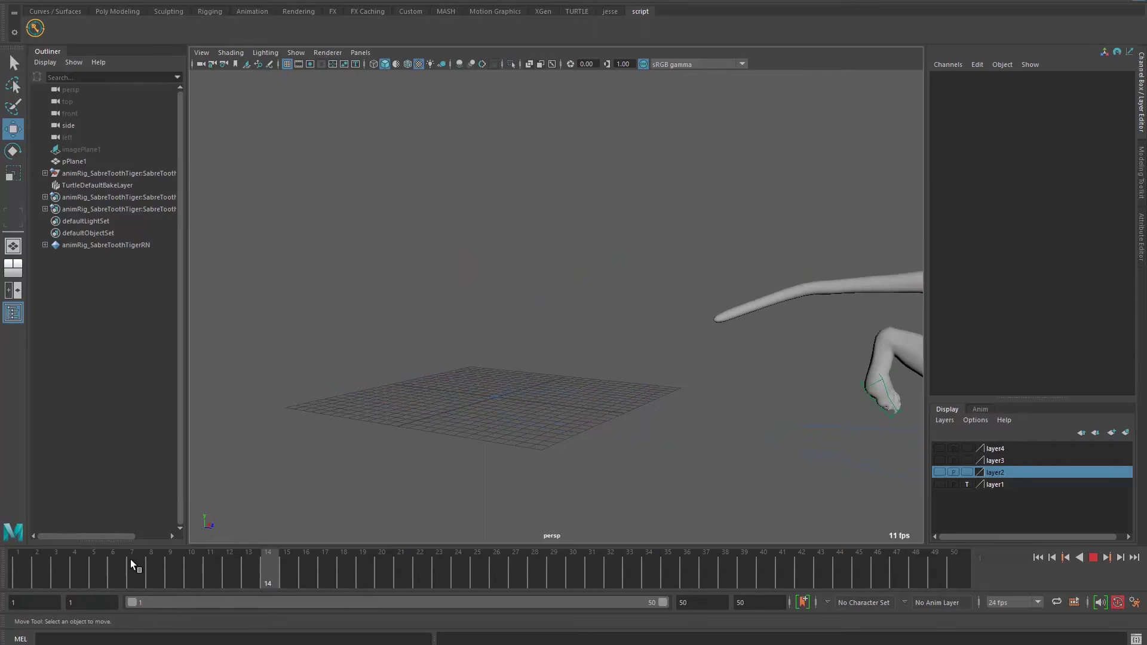
left_click_drag(130, 559, 0, 558)
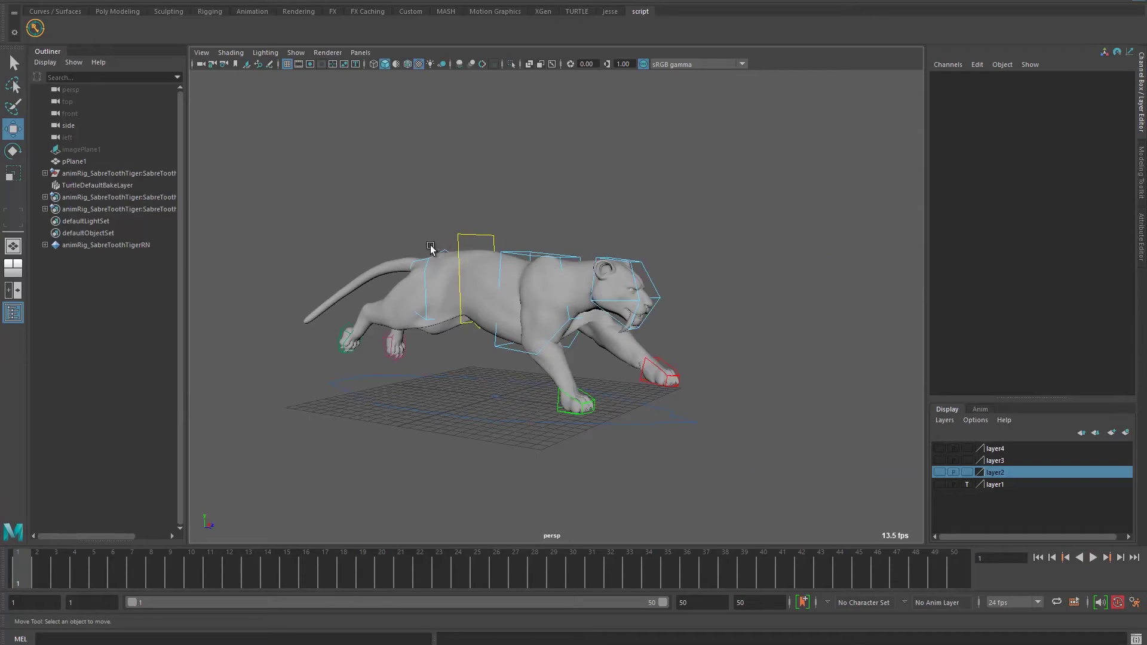
- Select the world control on the ground and check its movement between frames 1 and 2
left_click_drag(591, 288, 430, 428, "alt")
left_click(415, 329)
left_click(37, 562)
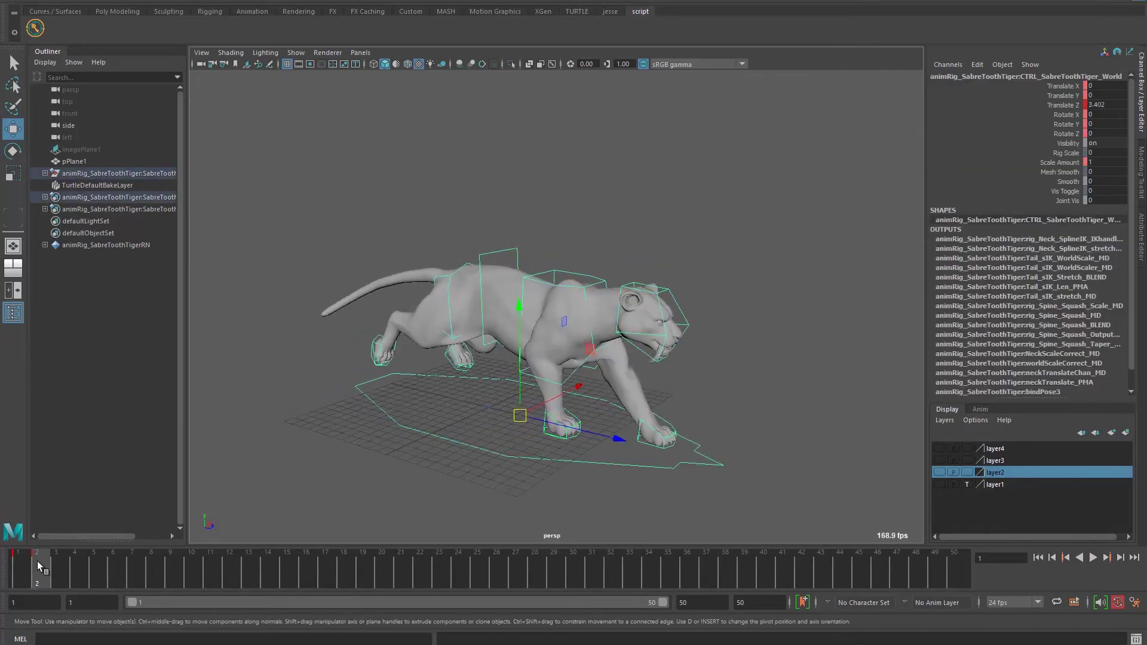
left_click(32, 564)
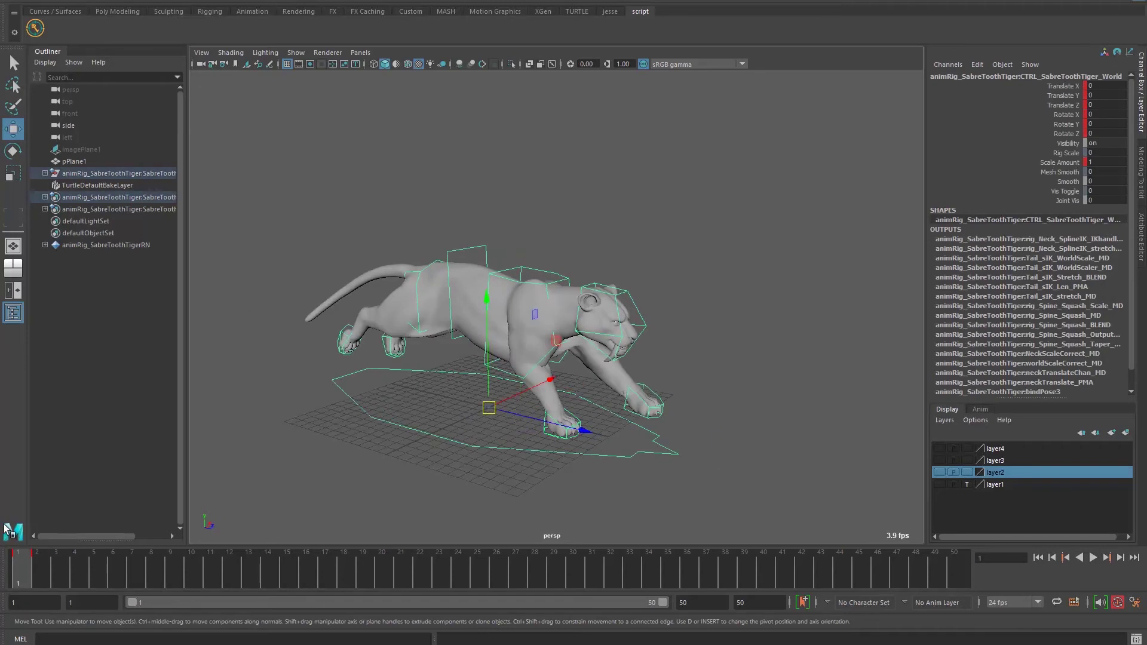
- Open the animation retarget tool clear of the tiger and leave Bake Anim off
left_click(37, 28)
left_click_drag(604, 461, 633, 460)
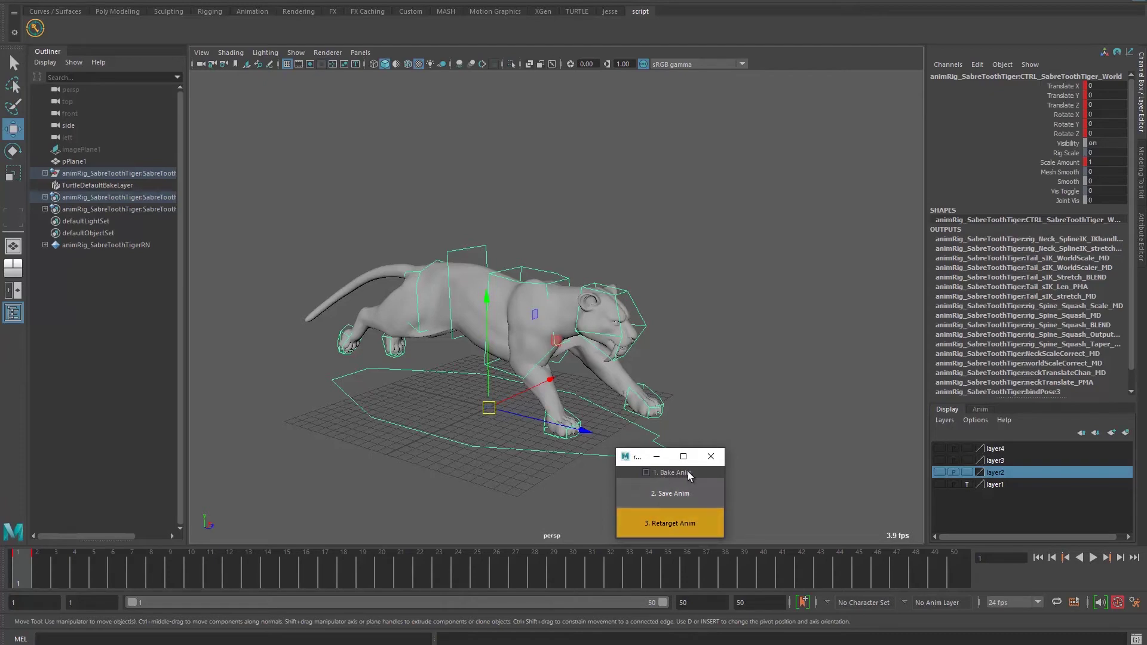
left_click(662, 478)
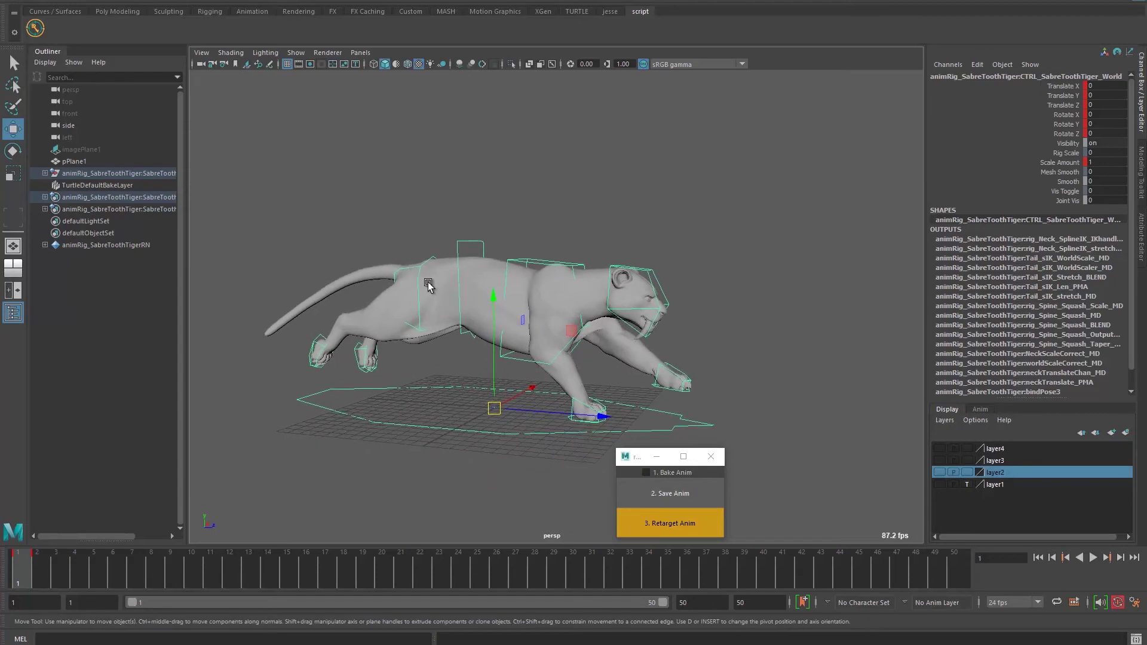
- Select the hips, chest, head and all four foot controls together and save their animation
left_click(431, 257)
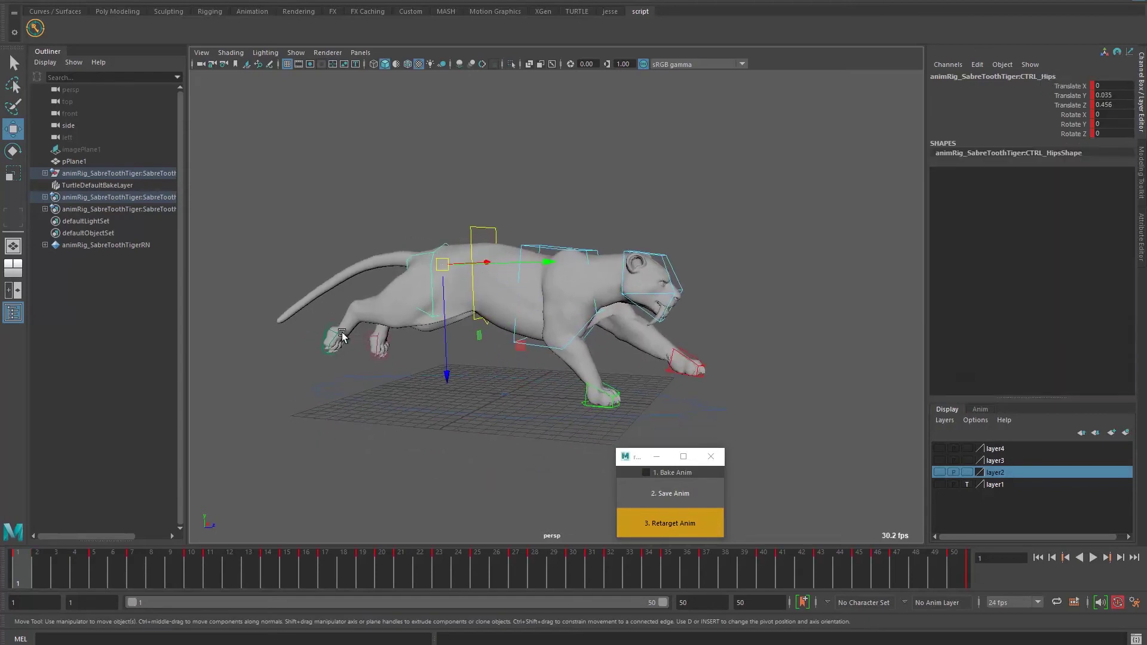
left_click_drag(298, 231, 434, 350)
left_click_drag(543, 216, 591, 261, "shift")
left_click(619, 392)
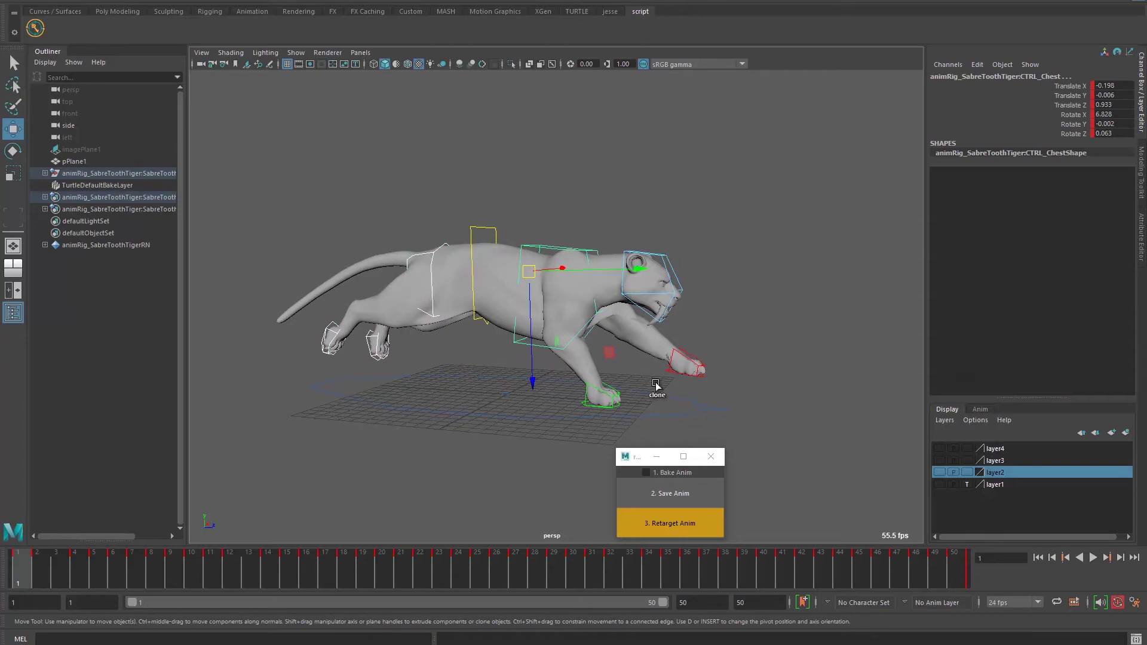
left_click(682, 354)
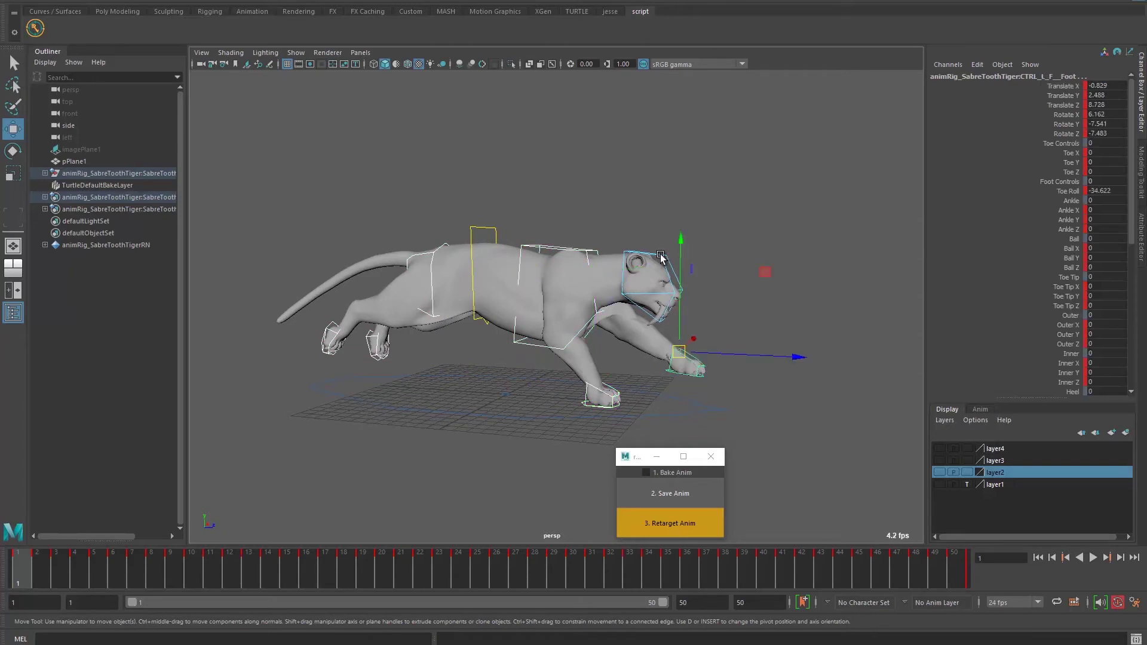
left_click(661, 258)
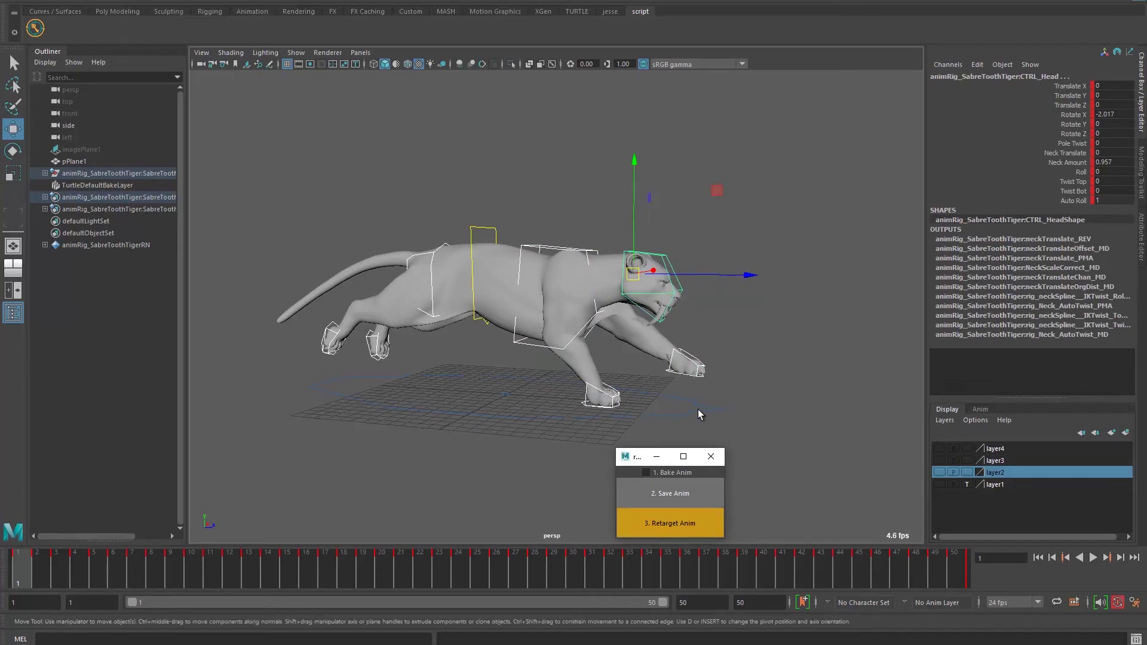
left_click(670, 493)
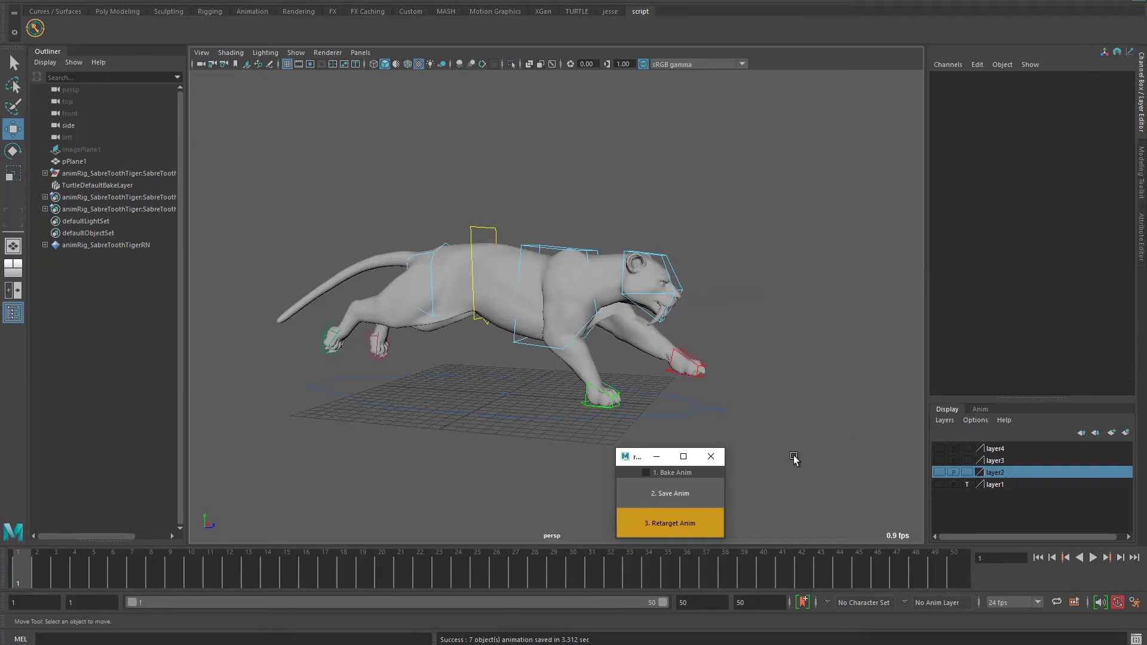
- Remove the world control's forward motion by deleting its key at frame 2, and retarget the saved animation
left_click(435, 410)
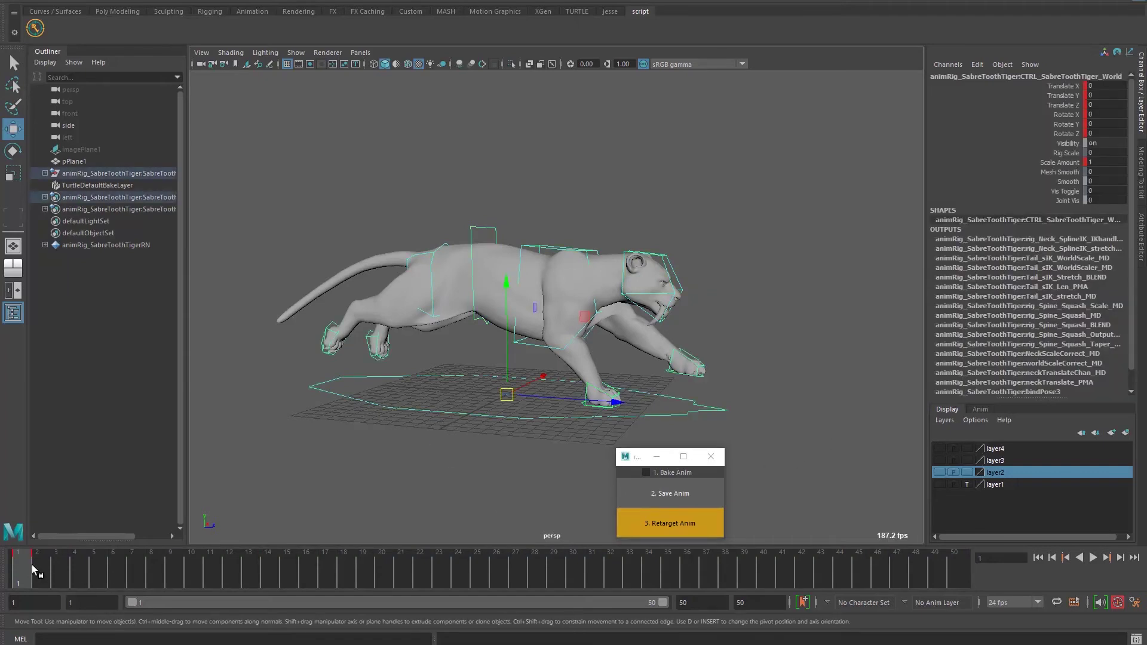
key("alt+v")
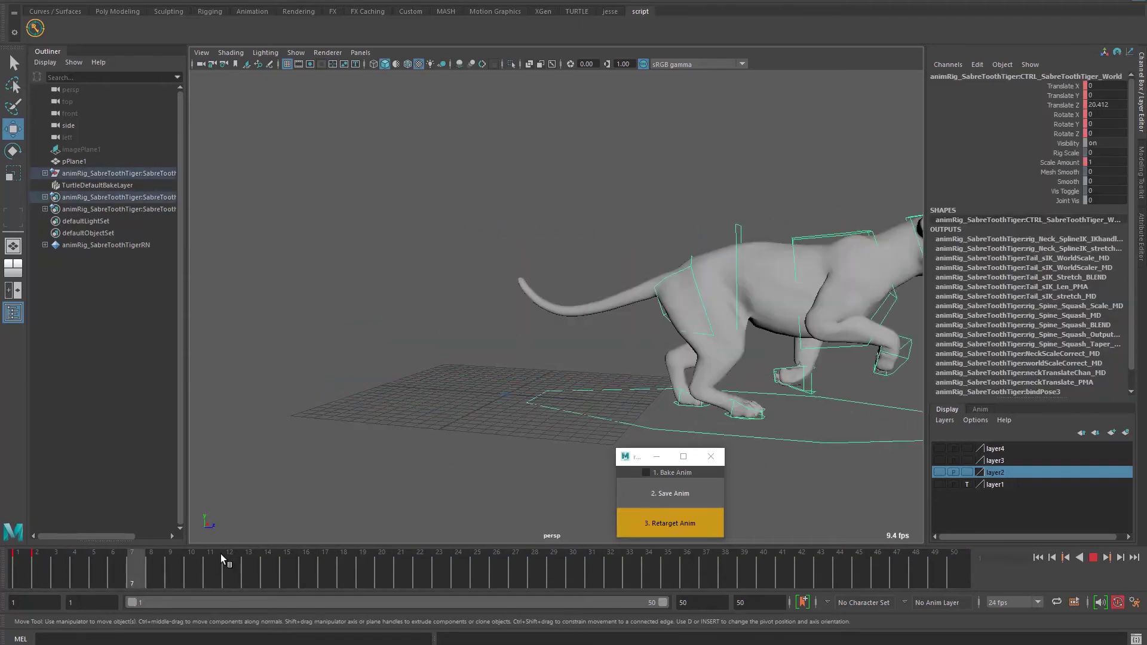
left_click(41, 561)
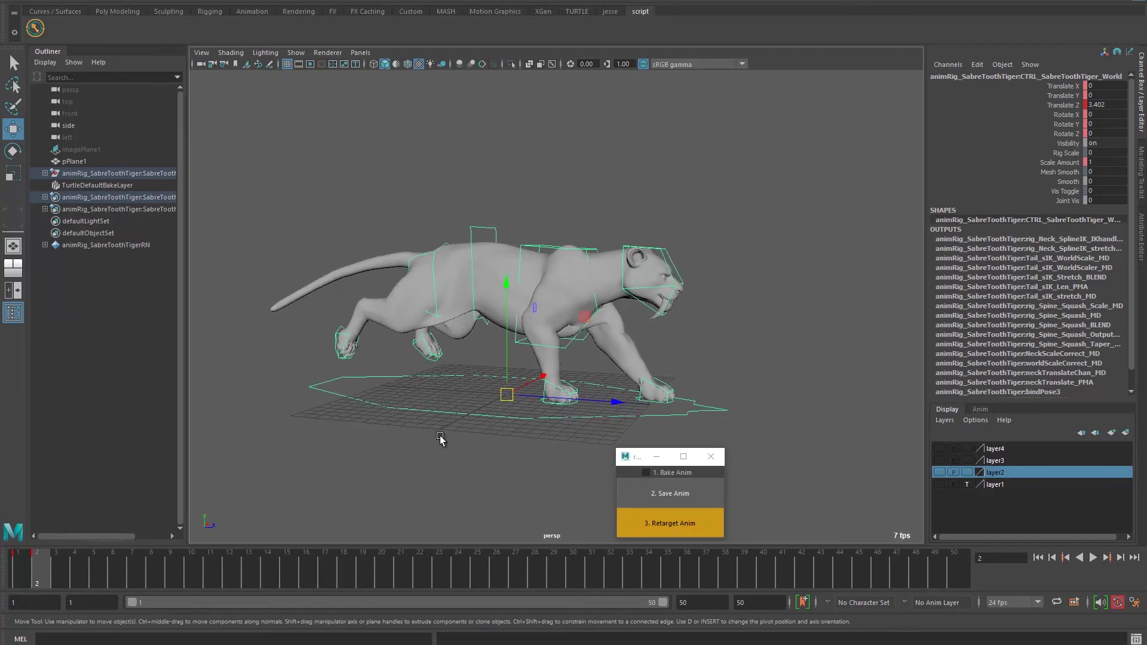
key("alt+v")
key("alt+shift+v")
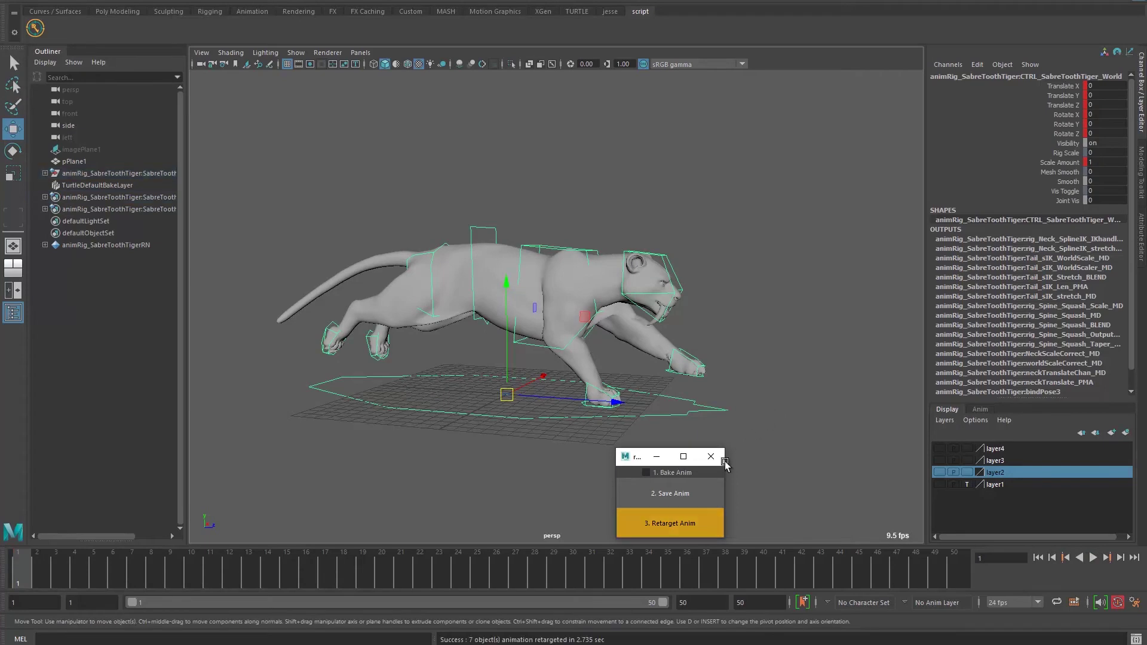
- Play the retargeted run several times, checking it against the world control, and return to frame 1
left_click(31, 564)
key("alt+v")
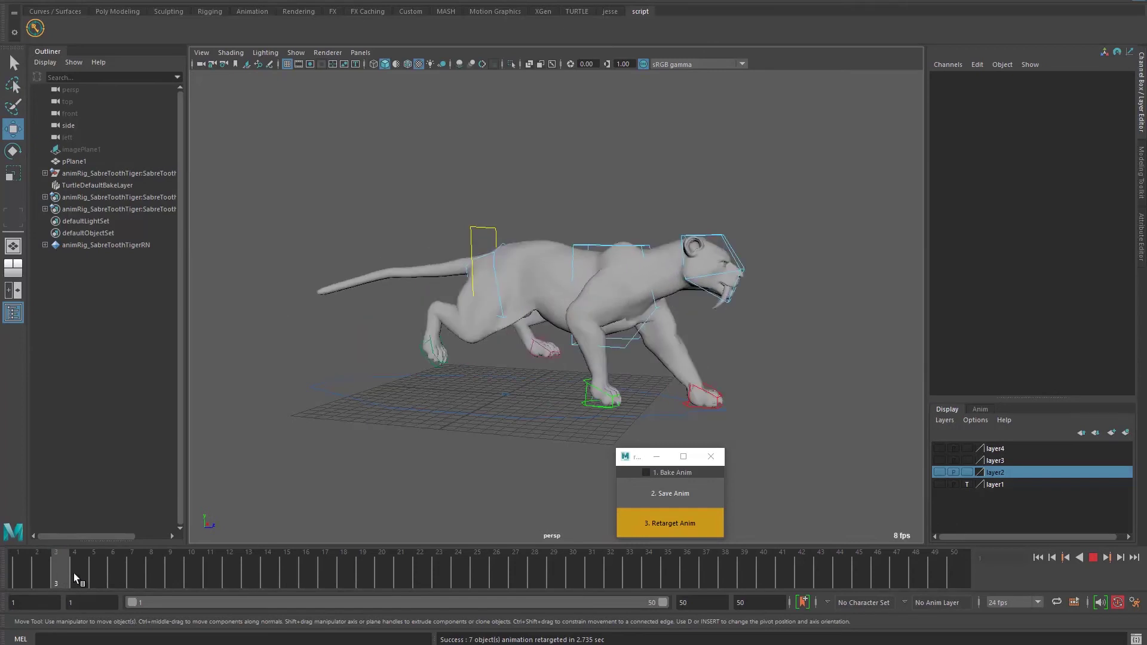
key("alt+v")
left_click_drag(338, 387, 380, 428)
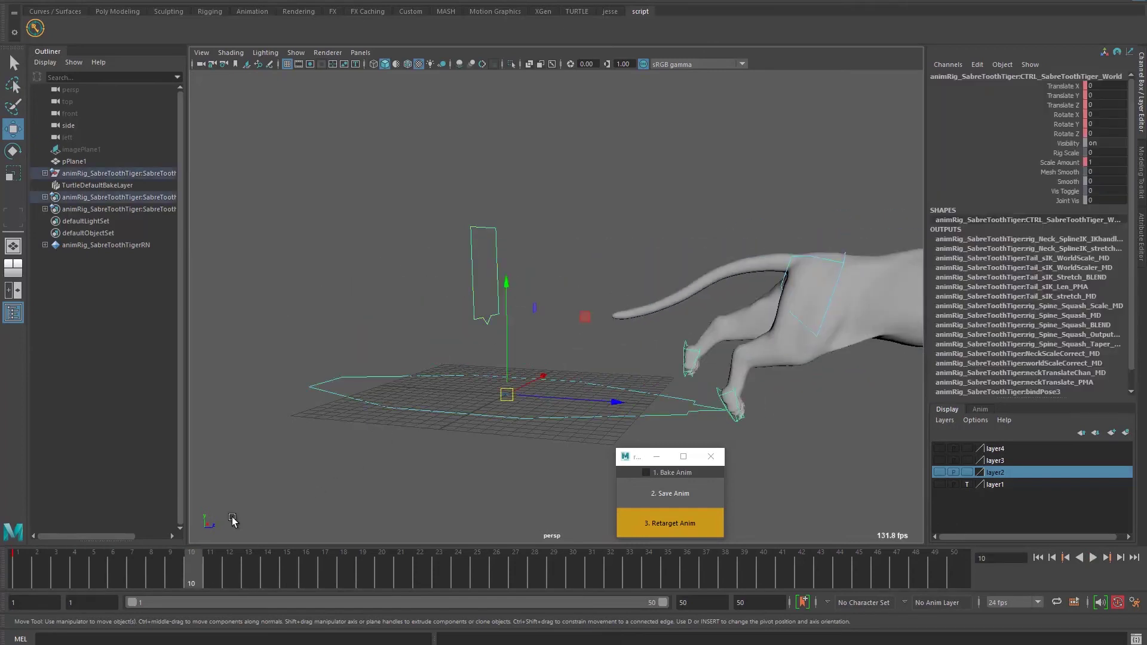
left_click(23, 565)
key("alt+v")
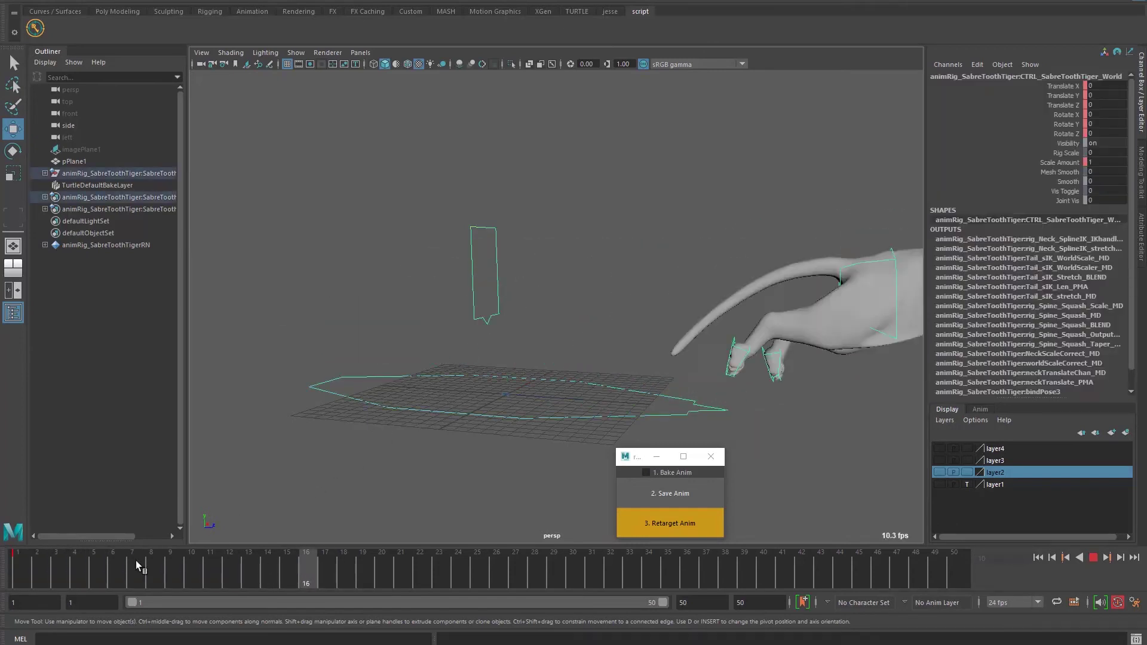
mouse_move(136, 561)
left_mouse_down()
mouse_move(28, 568)
mouse_move(310, 561)
mouse_move(0, 574)
left_mouse_up()
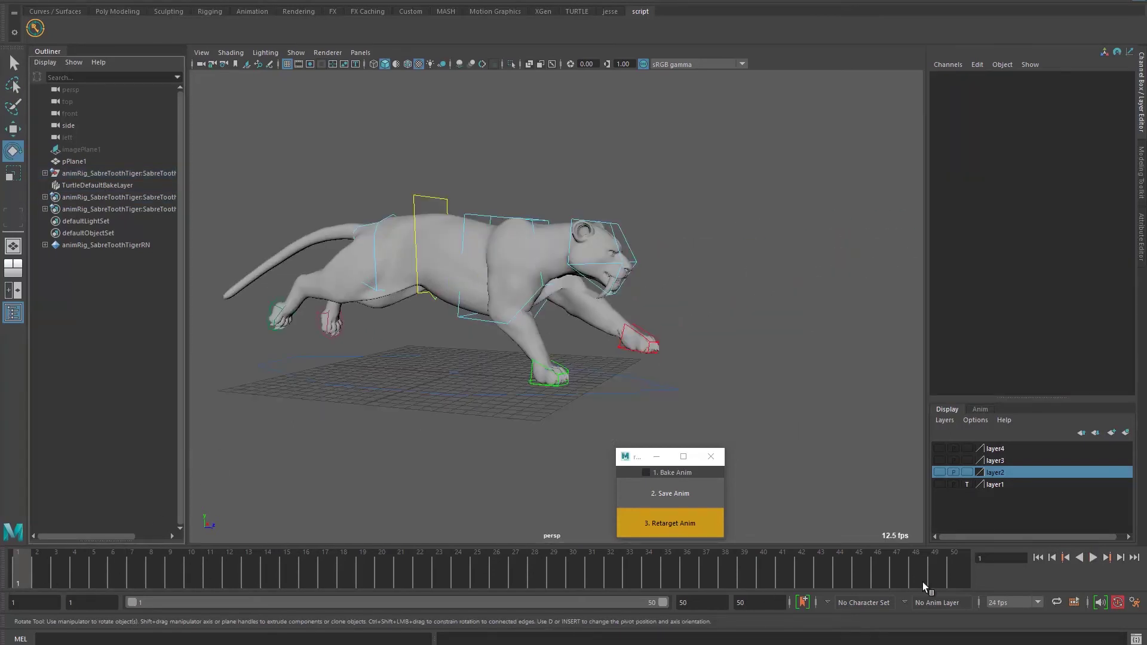
mouse_move(63, 567)
left_mouse_down()
mouse_move(49, 566)
mouse_move(91, 570)
mouse_move(20, 567)
left_mouse_up()
key("alt+v")
left_click(21, 565)
- Raise the world control to Translate Y 2.453 and tilt it to Rotate X 6.508 at frame 1
left_click_drag(267, 365, 274, 358)
key("w")
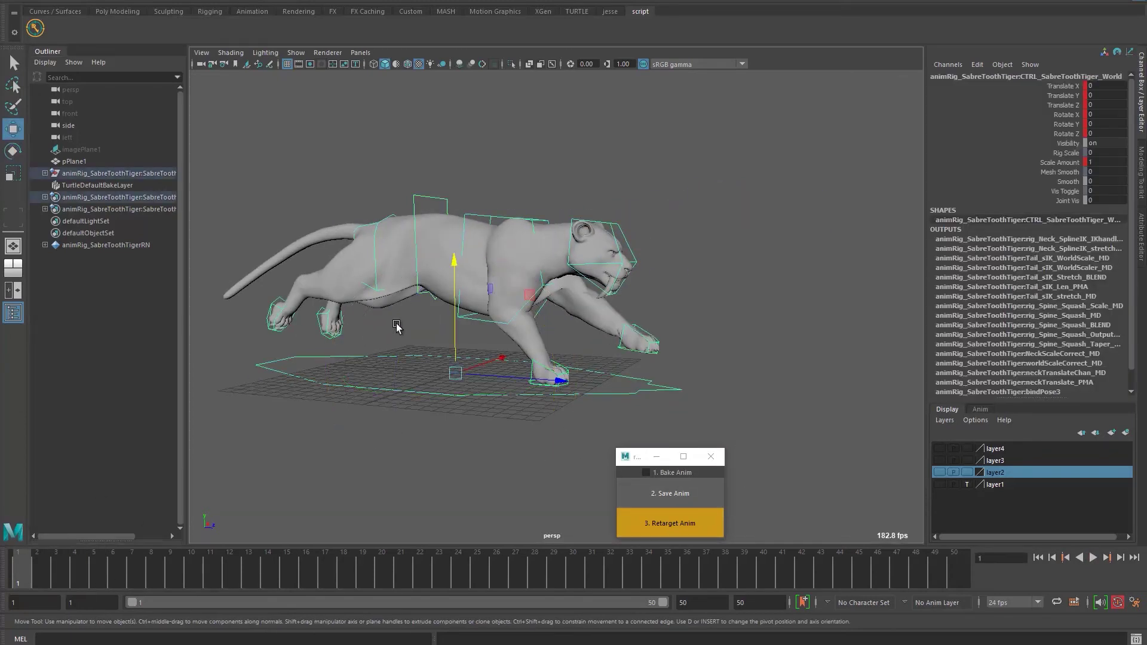
left_click_drag(454, 324, 571, 293)
key("e")
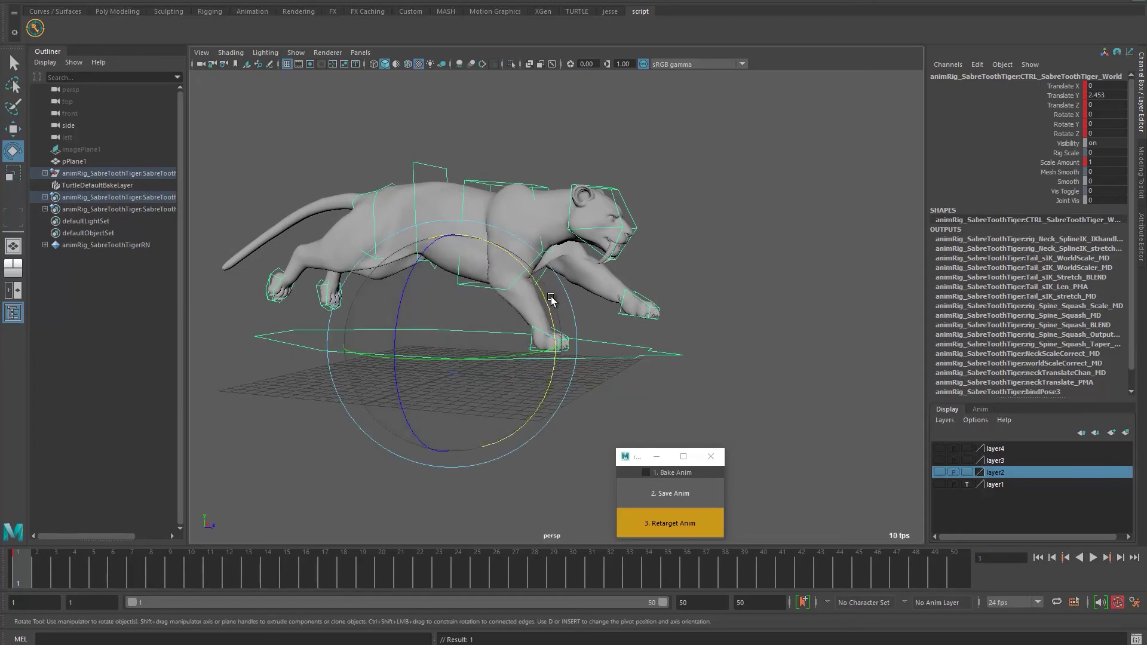
middle_click_drag(550, 307, 563, 366)
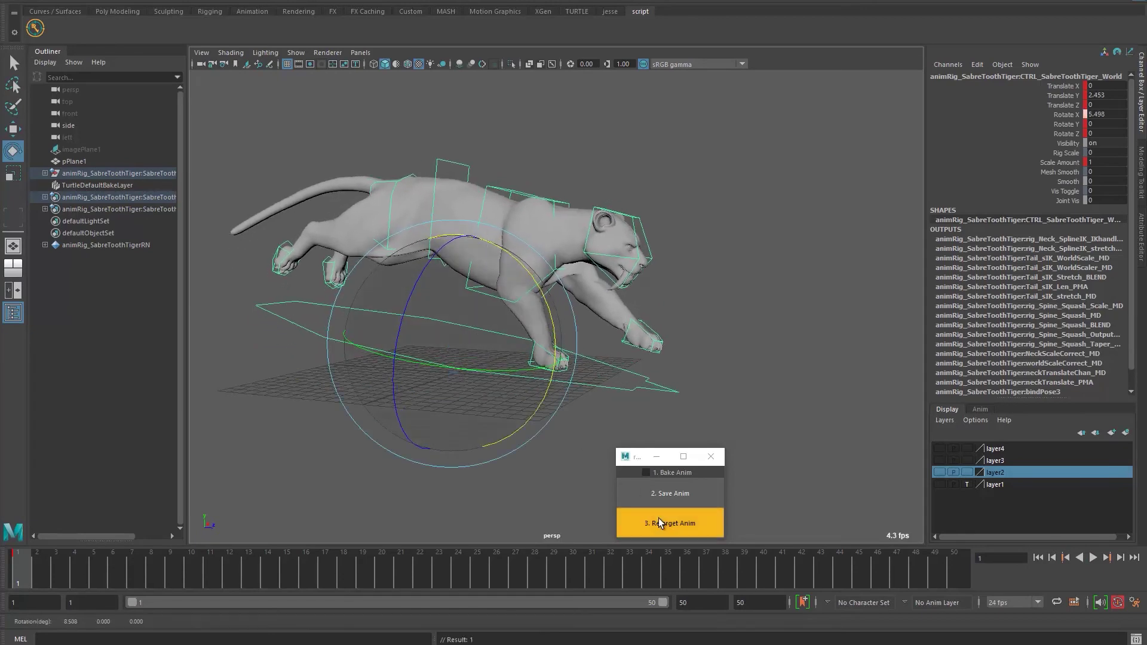
- Retarget the saved animation onto the tilted rig and play it back from frame 1
left_click(660, 521)
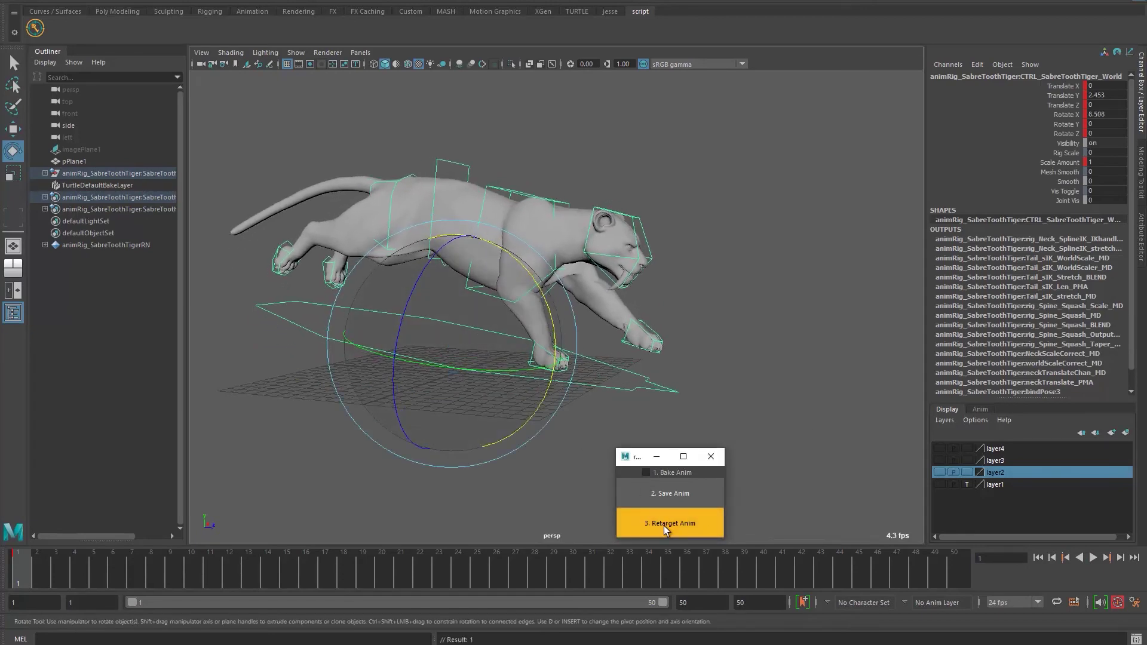
left_click(628, 388)
key("alt+v")
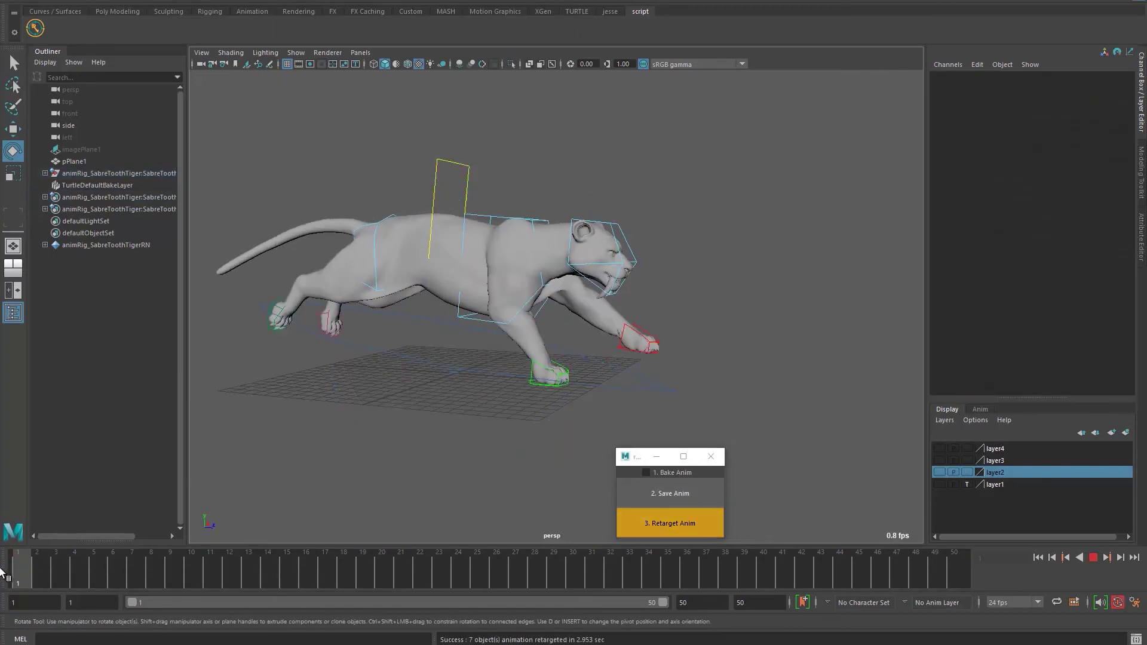
left_click_drag(131, 568, 18, 558)
- Rotate the body control to Rotate X -23.083 and retarget the saved animation
key("w")
left_click(467, 189)
key("e")
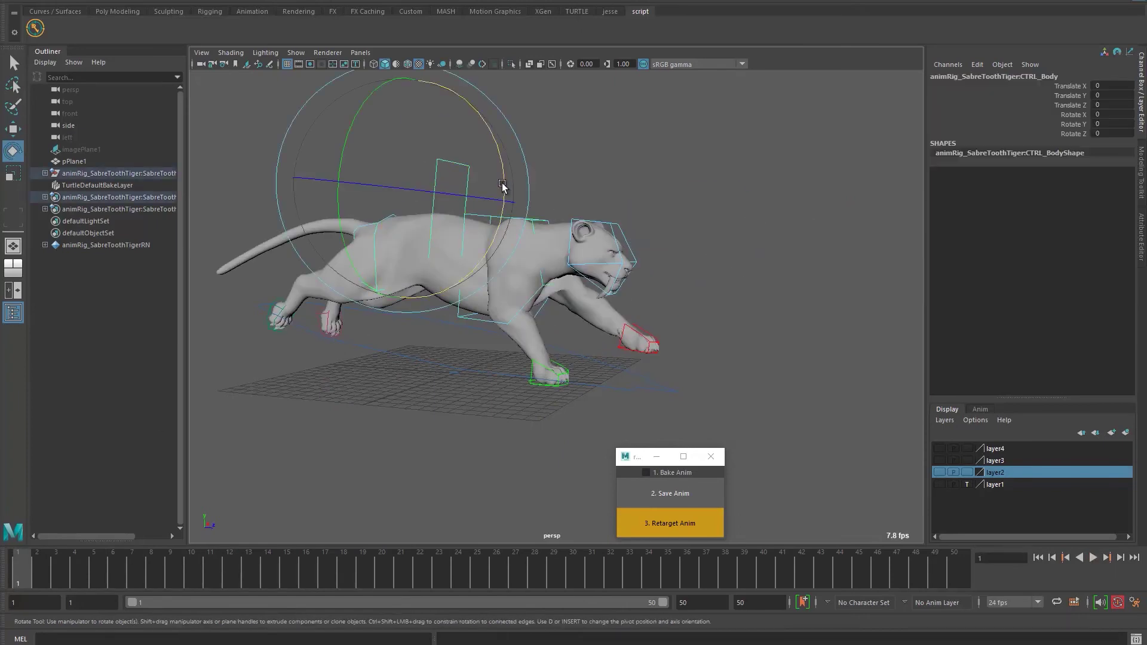
mouse_move(506, 185)
left_mouse_down()
mouse_move(477, 137)
mouse_move(524, 180)
left_mouse_up()
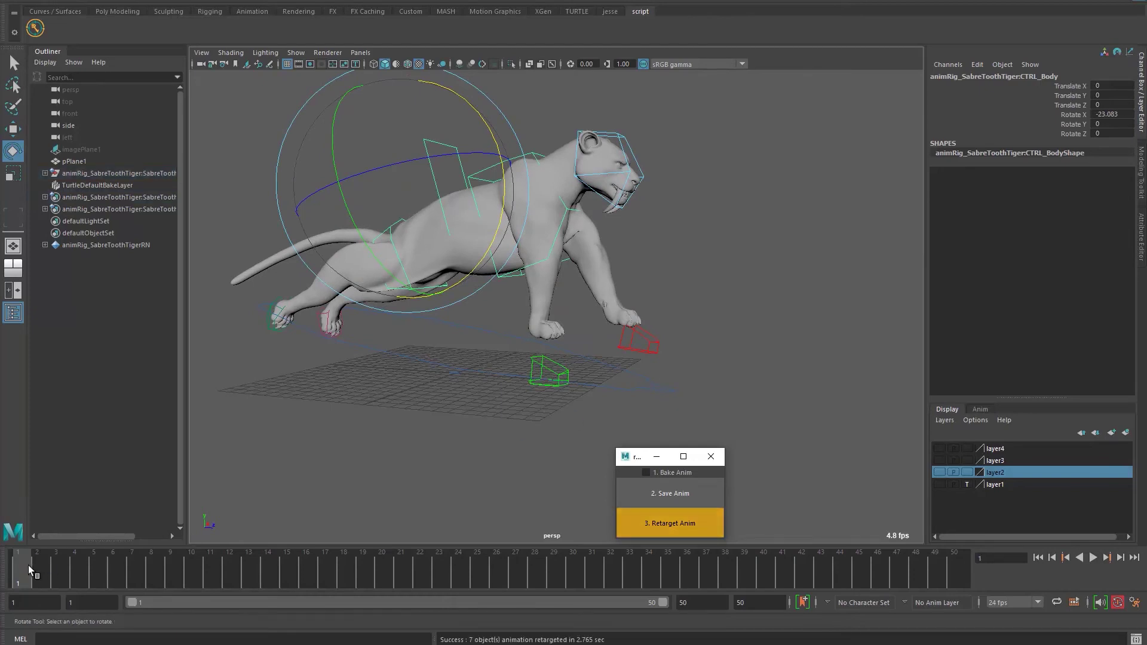
left_click_drag(24, 565, 45, 567)
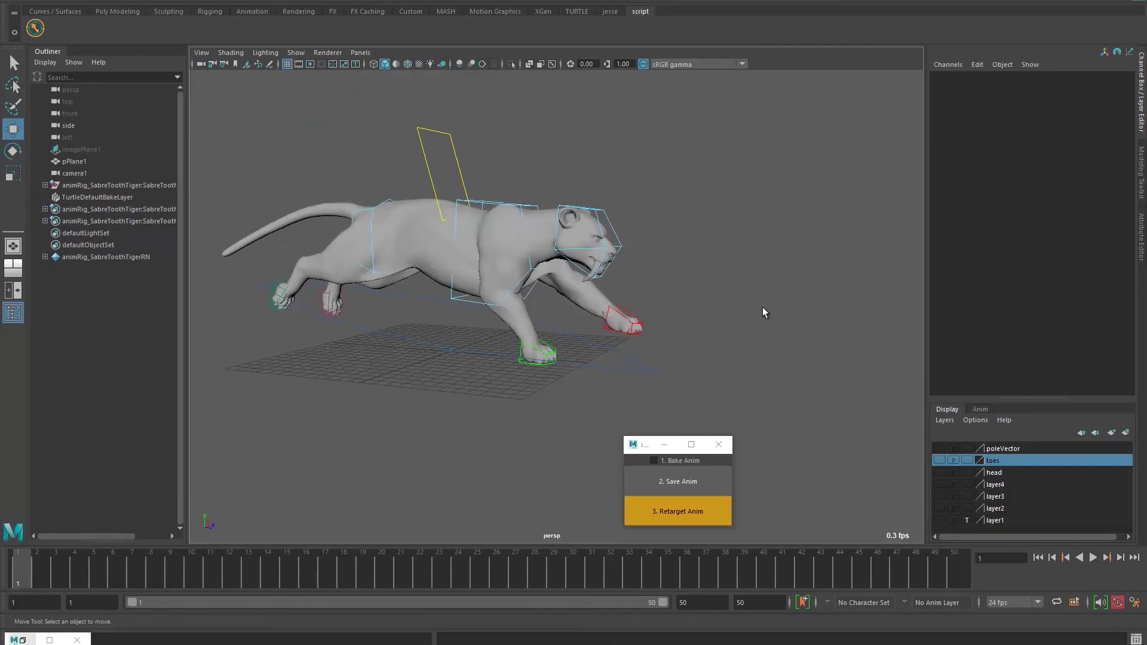
- Examine the timeline keys of the chest and right front foot controls while playing the run
left_click(488, 207)
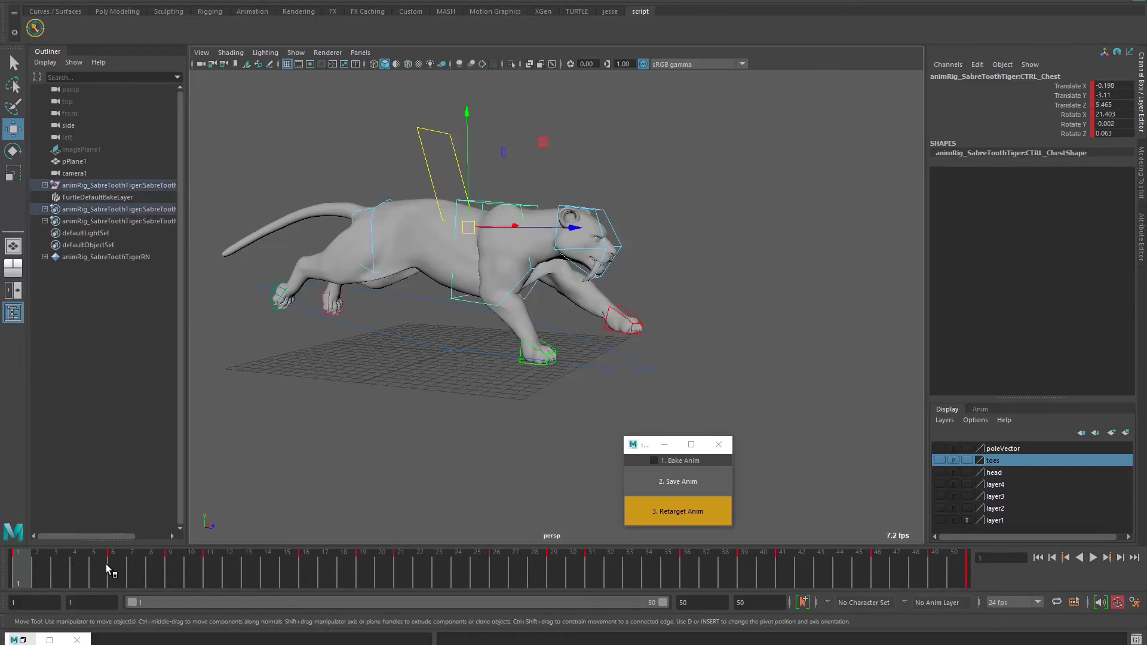
left_click_drag(27, 567, 92, 565)
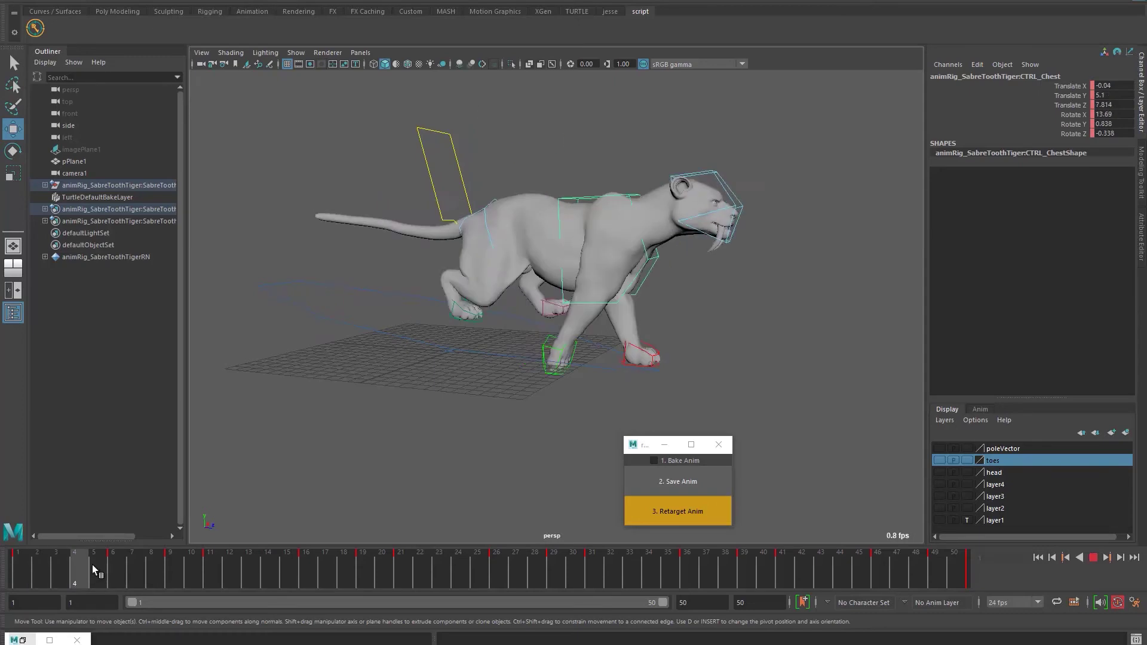
left_click(518, 349)
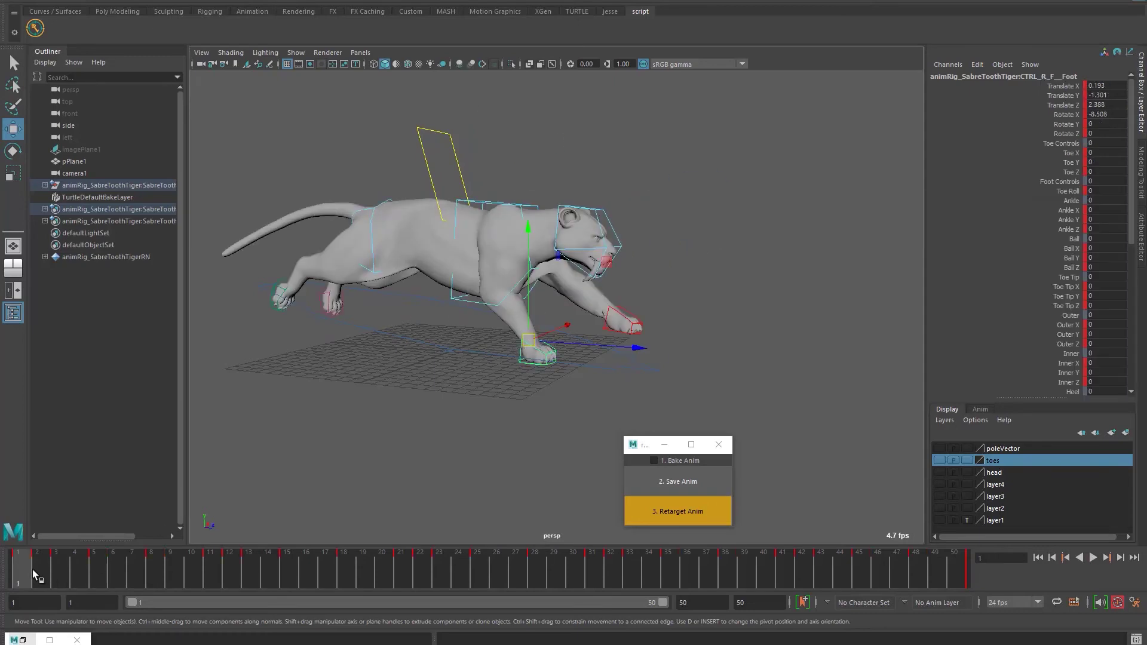
mouse_move(32, 568)
left_mouse_down()
mouse_move(105, 565)
mouse_move(21, 568)
left_mouse_up()
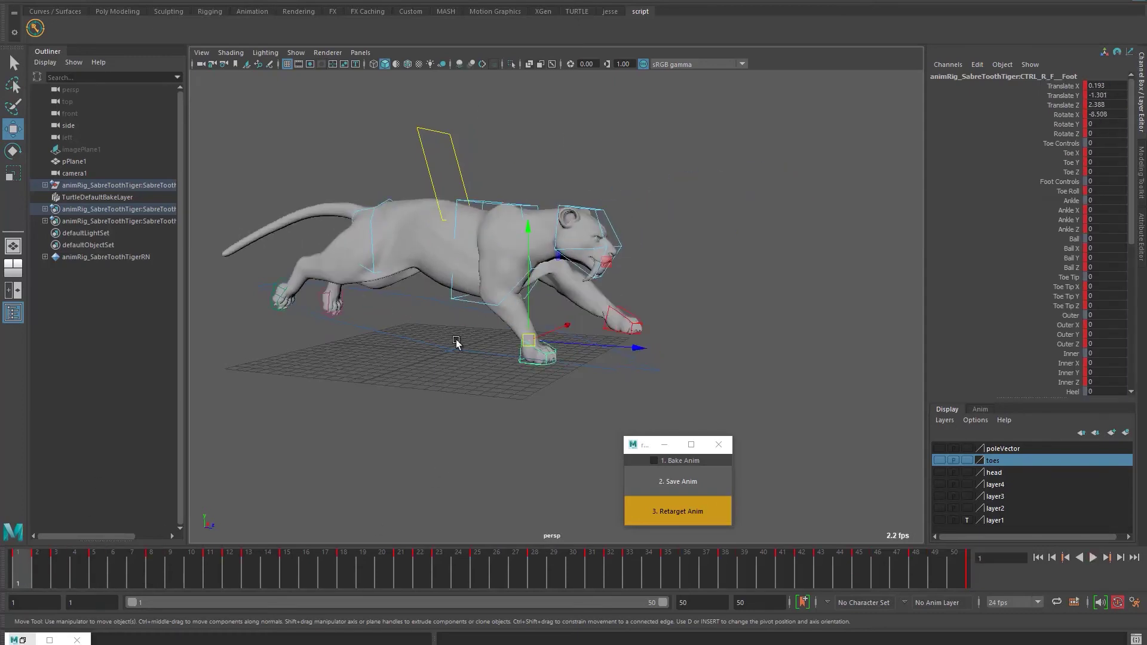
- Select the head control to check its keys and enable Bake Anim in the retarget tool
left_click(609, 227)
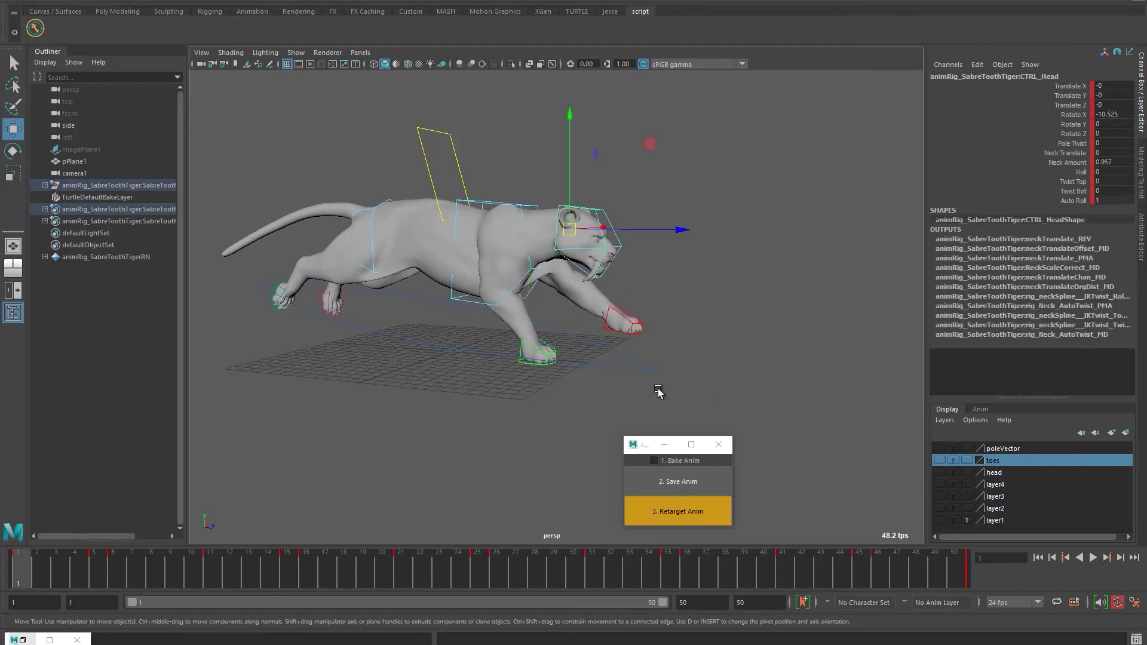
left_click(663, 462)
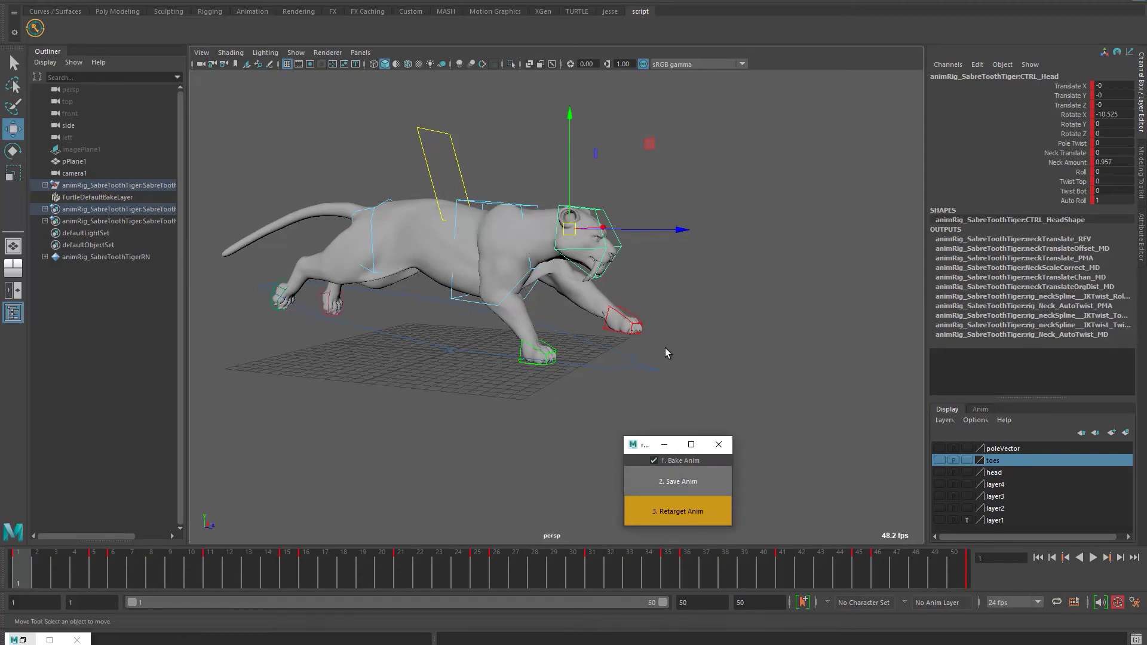
- Retarget the head control's saved animation with Bake Anim enabled and check its timeline keys
left_click(696, 511)
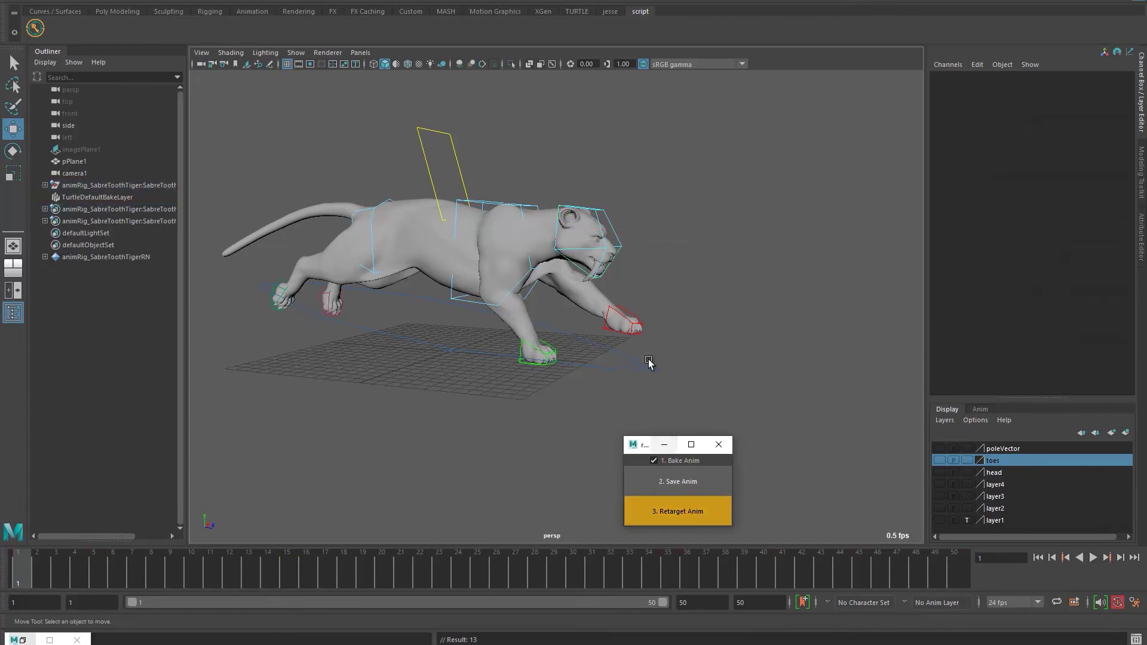
left_click(612, 231)
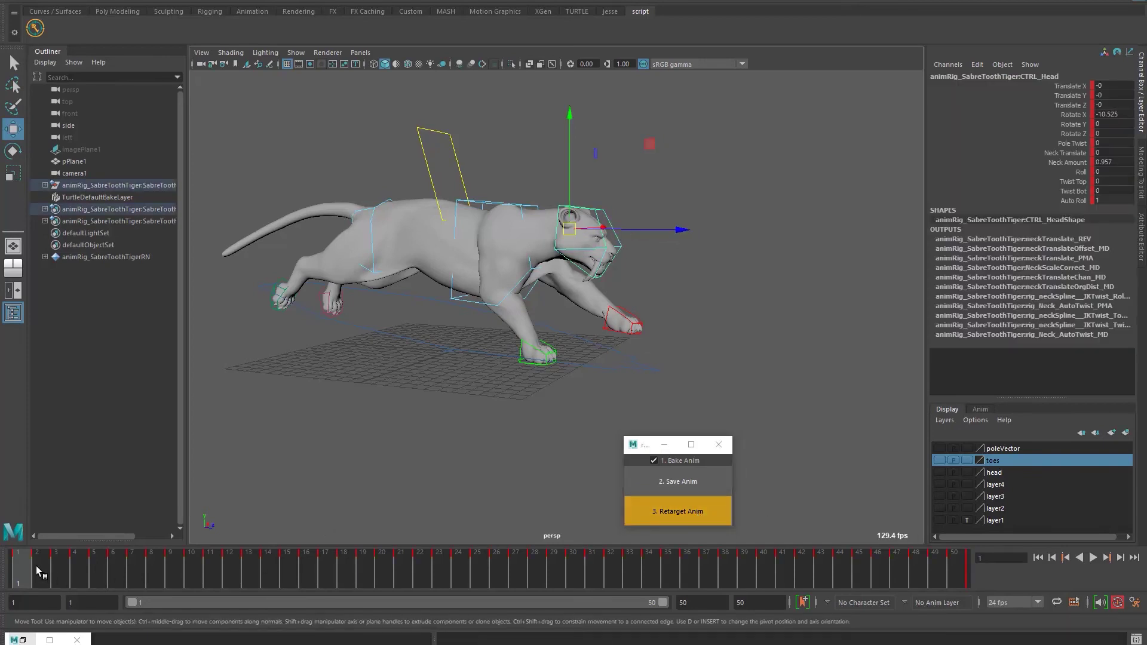
mouse_move(36, 565)
left_mouse_down()
mouse_move(213, 564)
mouse_move(23, 573)
left_mouse_up()
- Undo the baked retarget of the head control
key("ctrl+z")
key("ctrl+z")
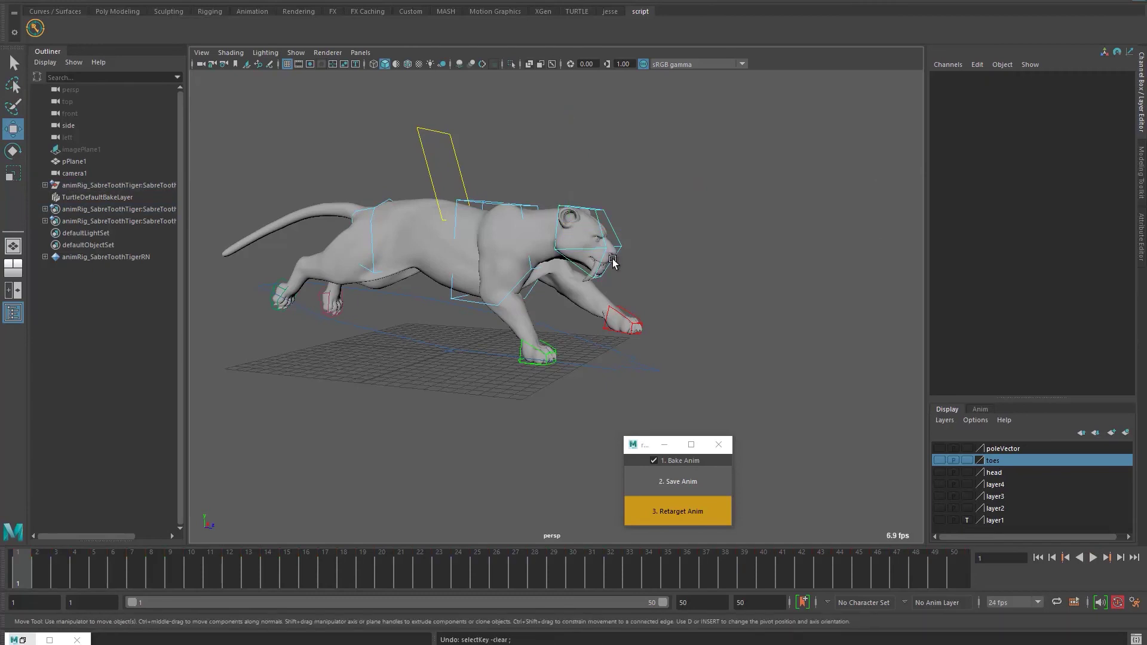
key("ctrl+z")
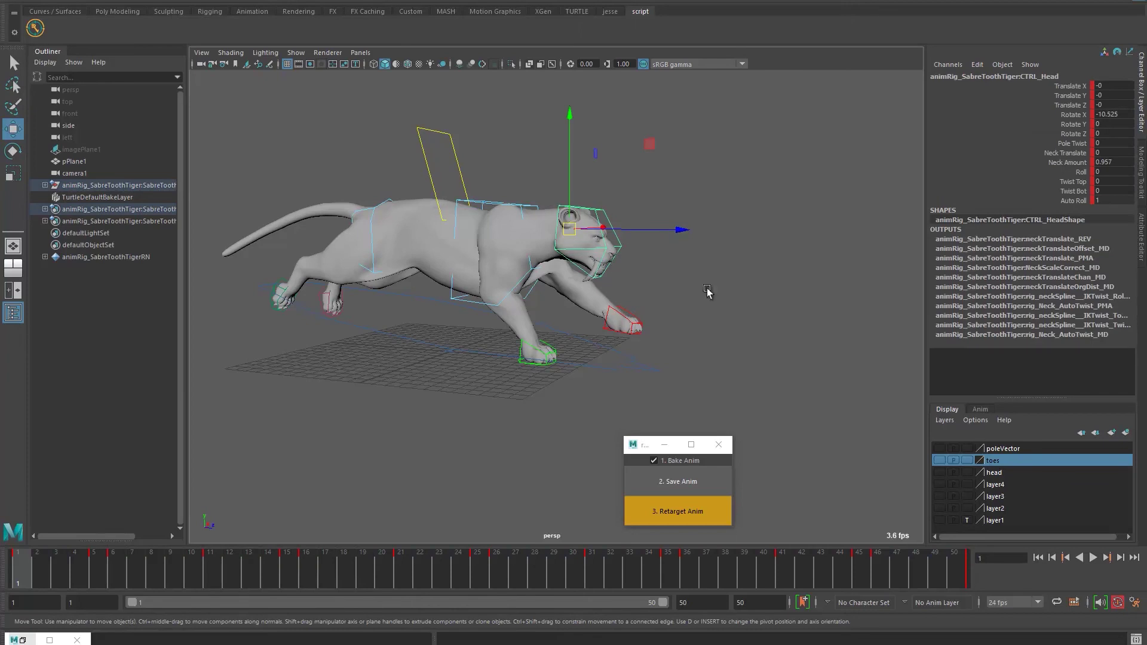
- Make the head display layer visible and set the head pinner control's Head World Local to 10
left_click(938, 472)
left_click(939, 472)
scroll(642, 212, "up", 4)
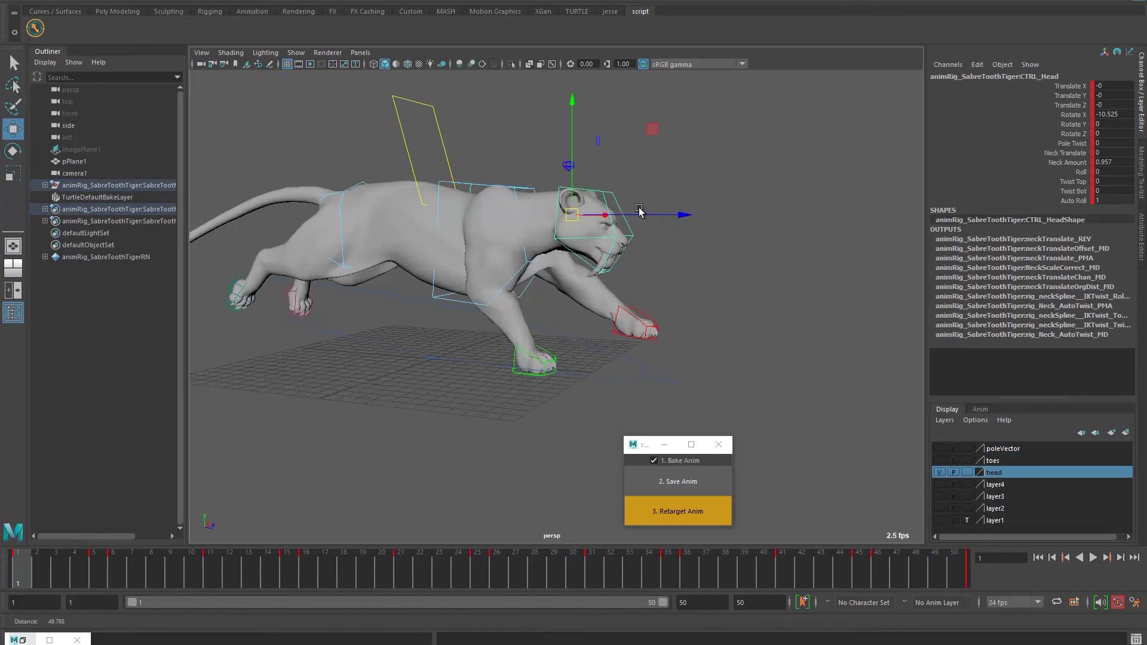
middle_click_drag(662, 164, 655, 264, "alt")
left_click_drag(549, 190, 573, 210)
left_click(1047, 96)
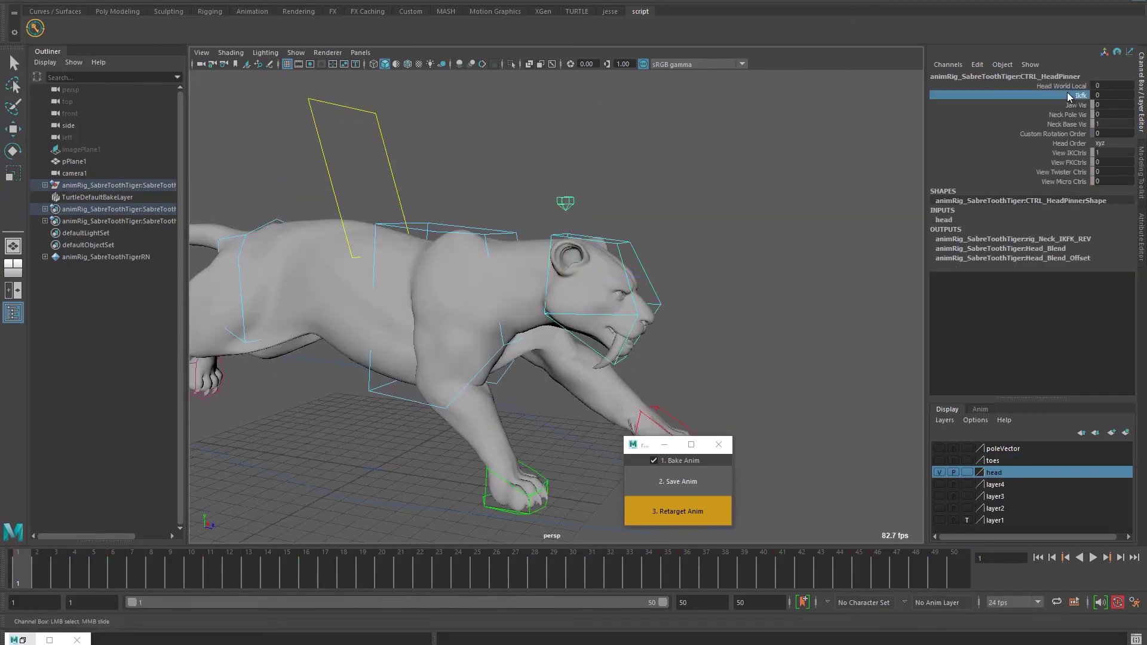
left_click(1036, 87)
middle_click_drag(730, 159, 927, 155)
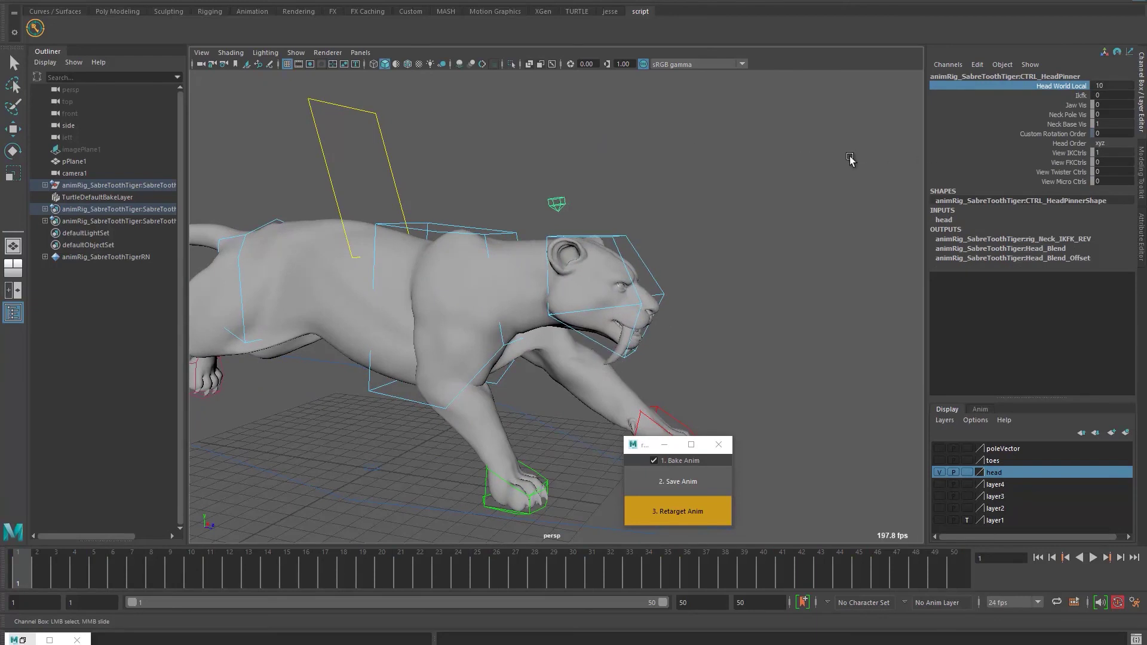
- Play and scrub the opening frames of the run to examine the head's motion in the changed space
right_click_drag(553, 299, 354, 327, "alt")
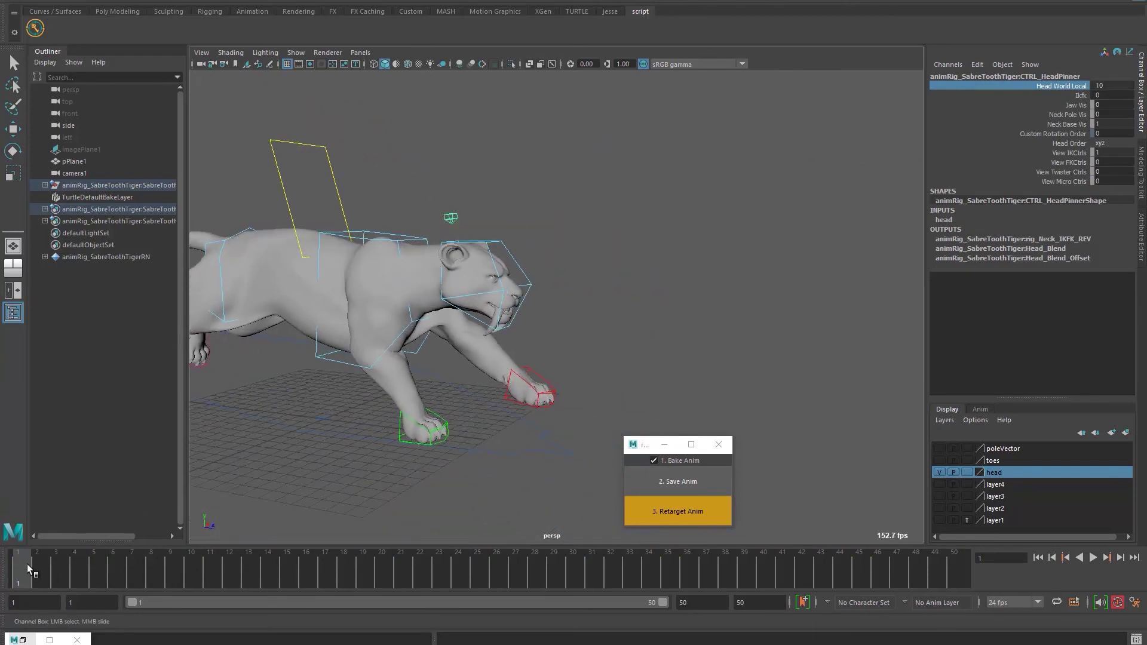
key("alt+v")
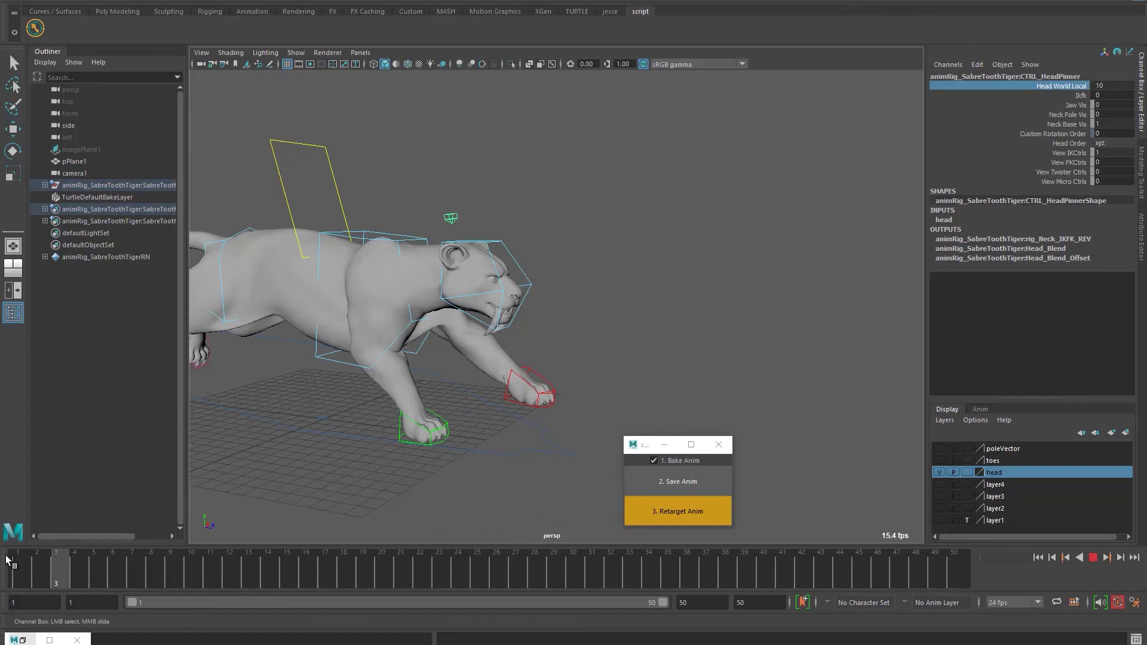
left_click_drag(6, 556, 40, 550)
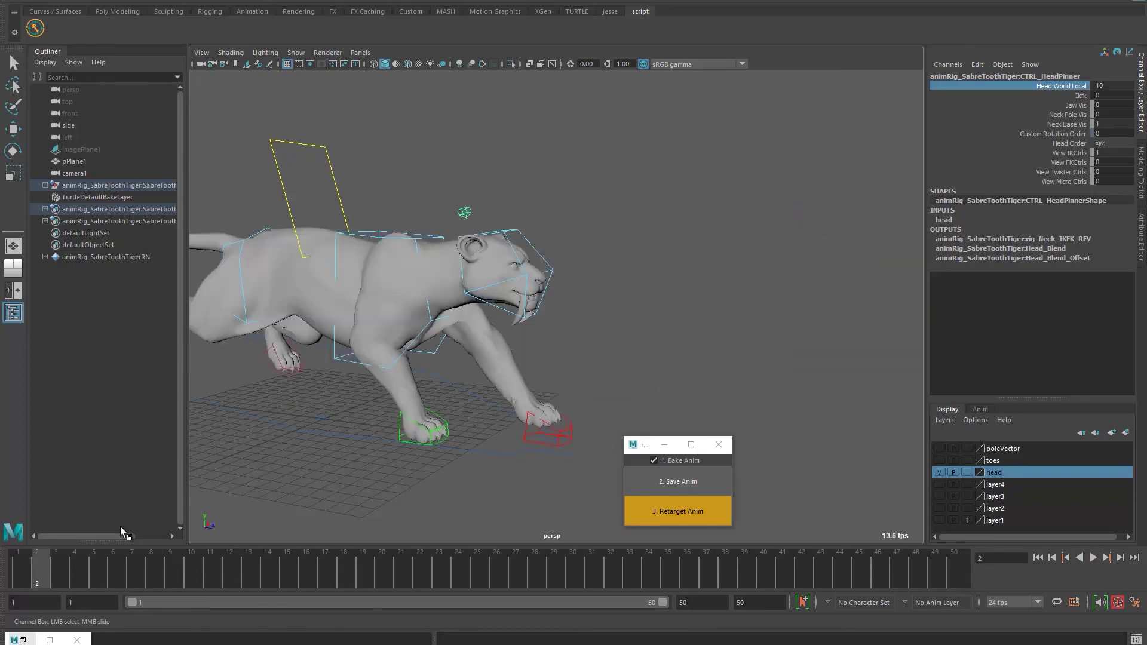
scroll(403, 350, "down", 2)
left_click(69, 567)
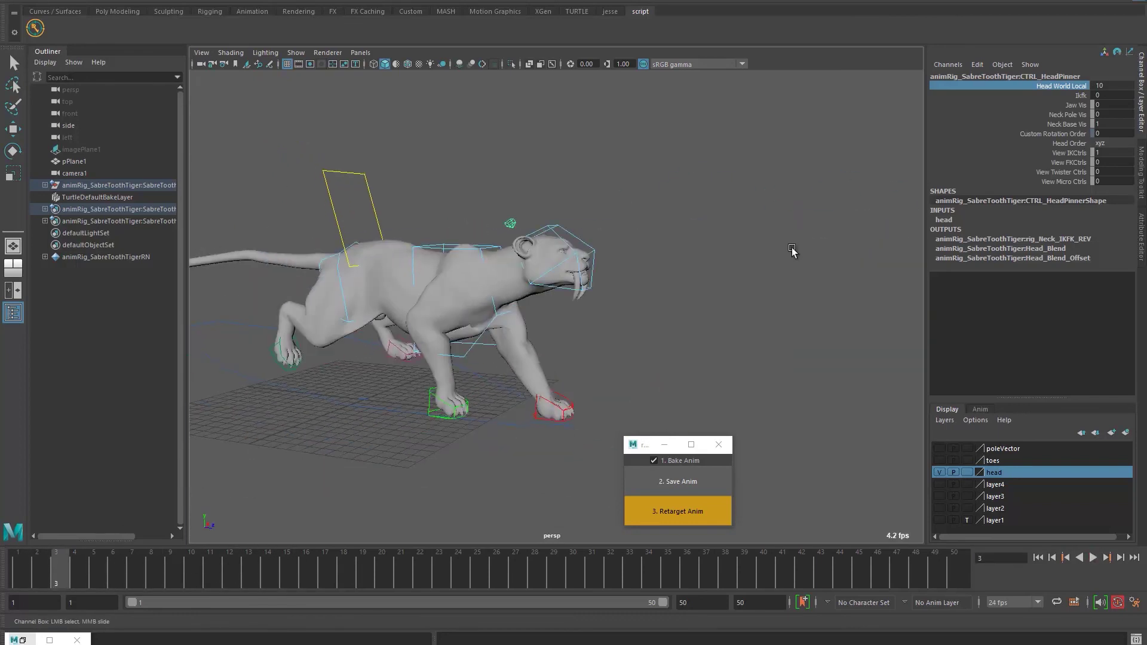
left_click_drag(49, 561, 93, 562)
- Retarget the saved head animation with Bake Anim enabled and play the run back to check the head's motion
left_click(432, 446)
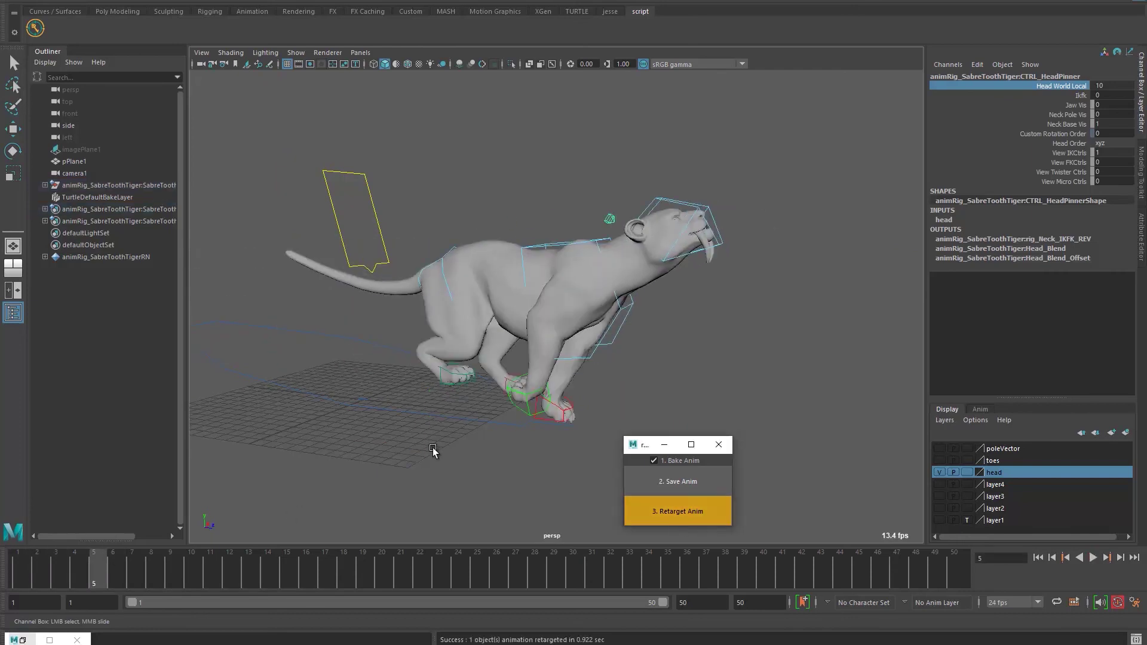
key("w")
left_click_drag(28, 564, 78, 571)
key("alt+v")
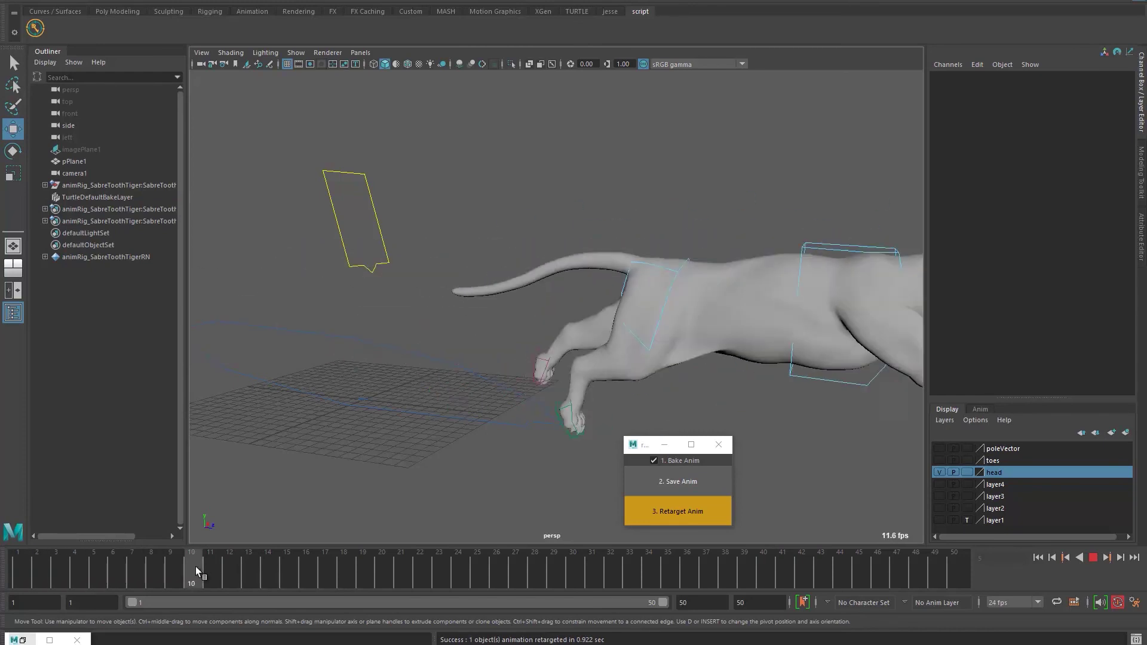
left_click(10, 558)
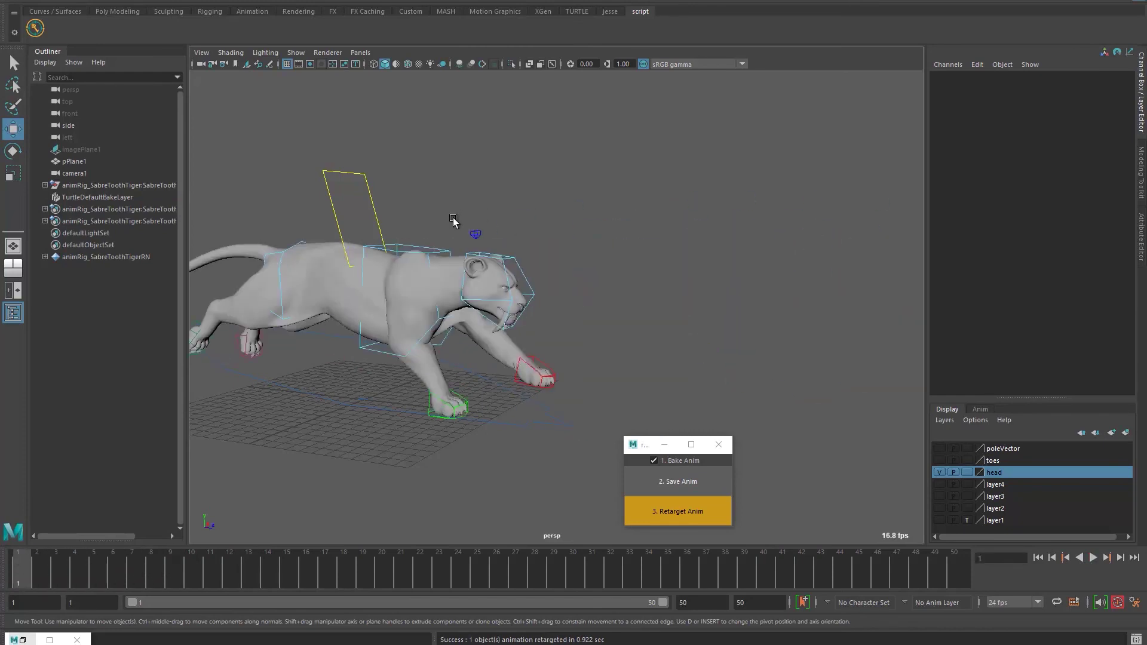
left_click(476, 234)
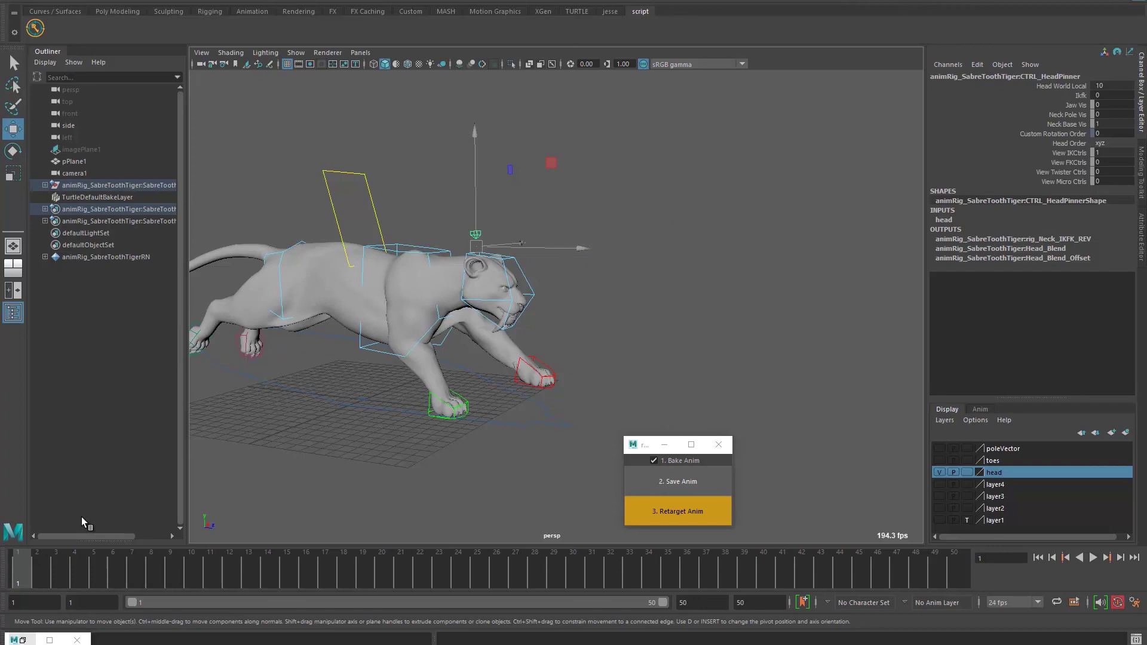
left_click_drag(38, 565, 310, 532)
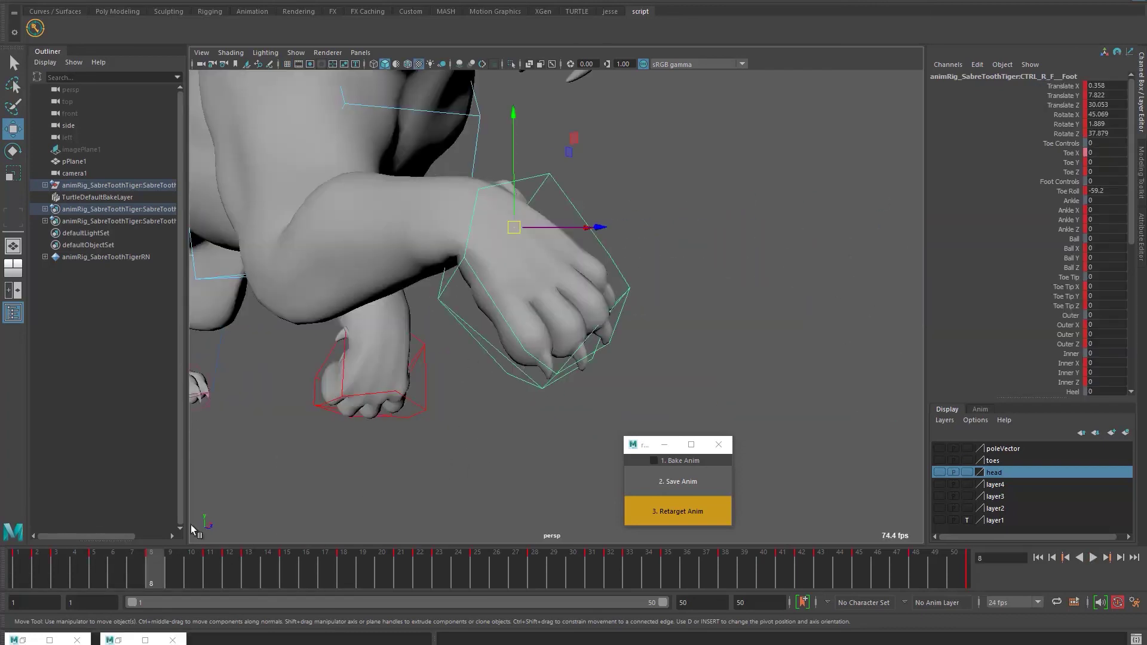
- Select the right front foot control and save its animation with Bake Anim off
left_click_drag(109, 565, 157, 550)
left_click(622, 256)
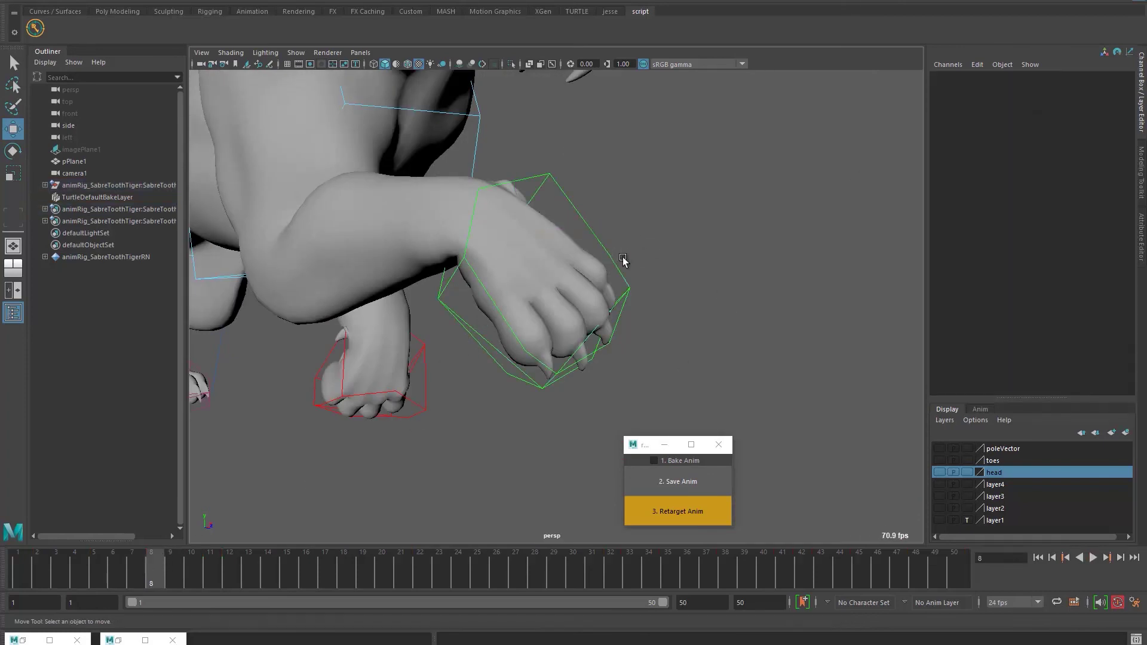
left_click(633, 276)
left_click(671, 481)
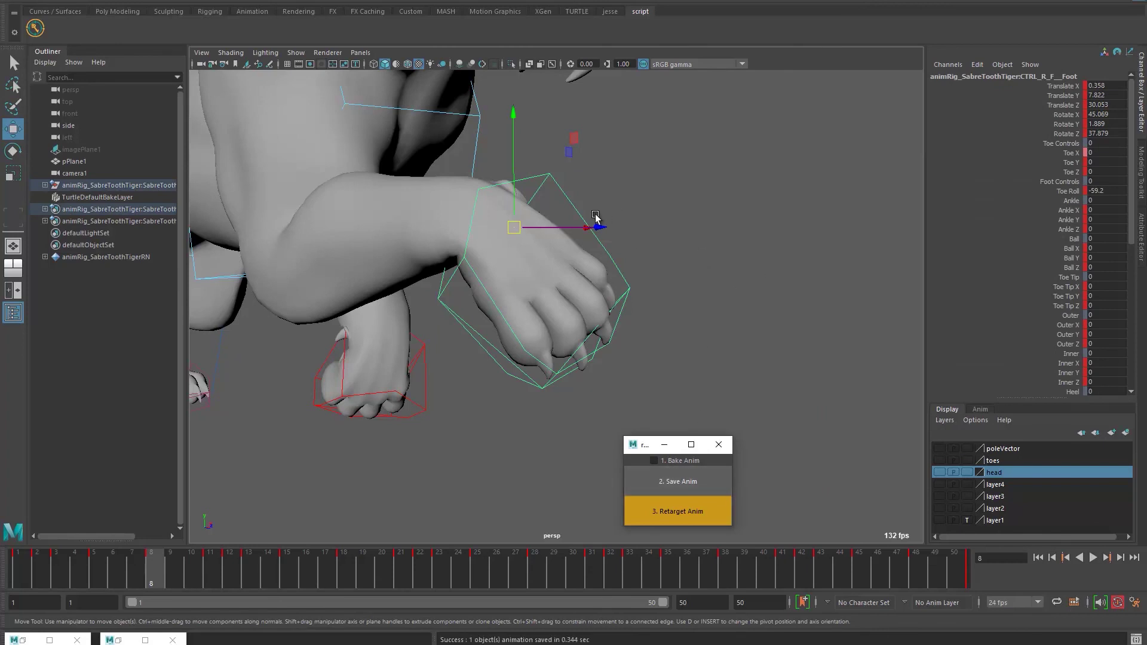
- Change the right front foot control's Rotate Order to yzx and retarget its saved animation
key("ctrl+a")
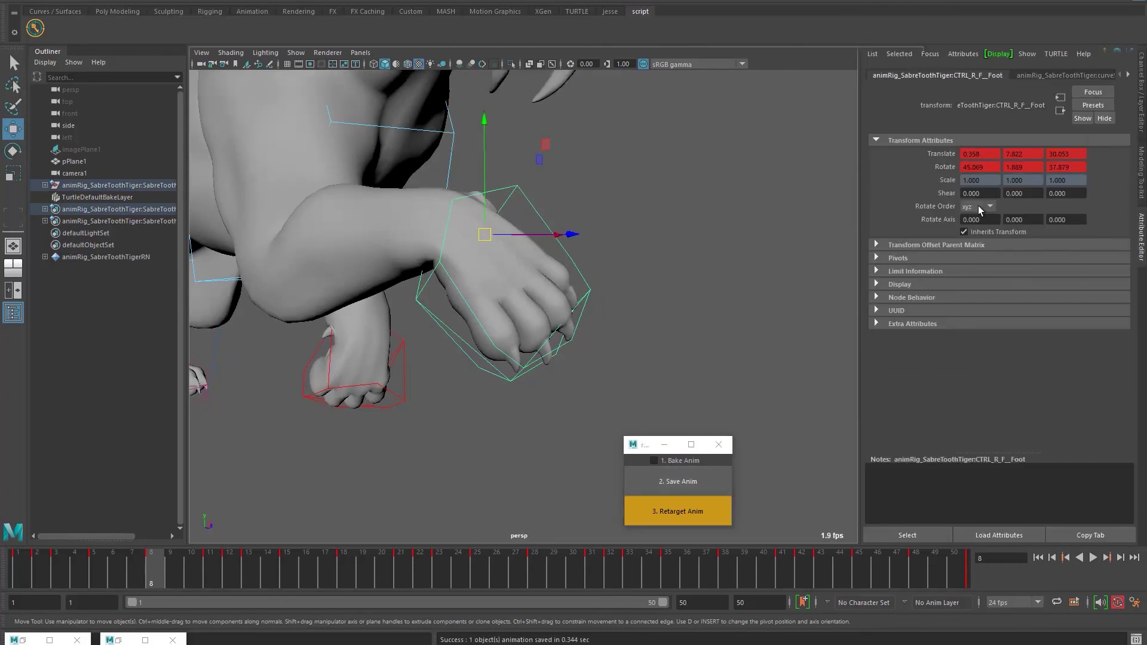
left_click(980, 206)
left_click(971, 220)
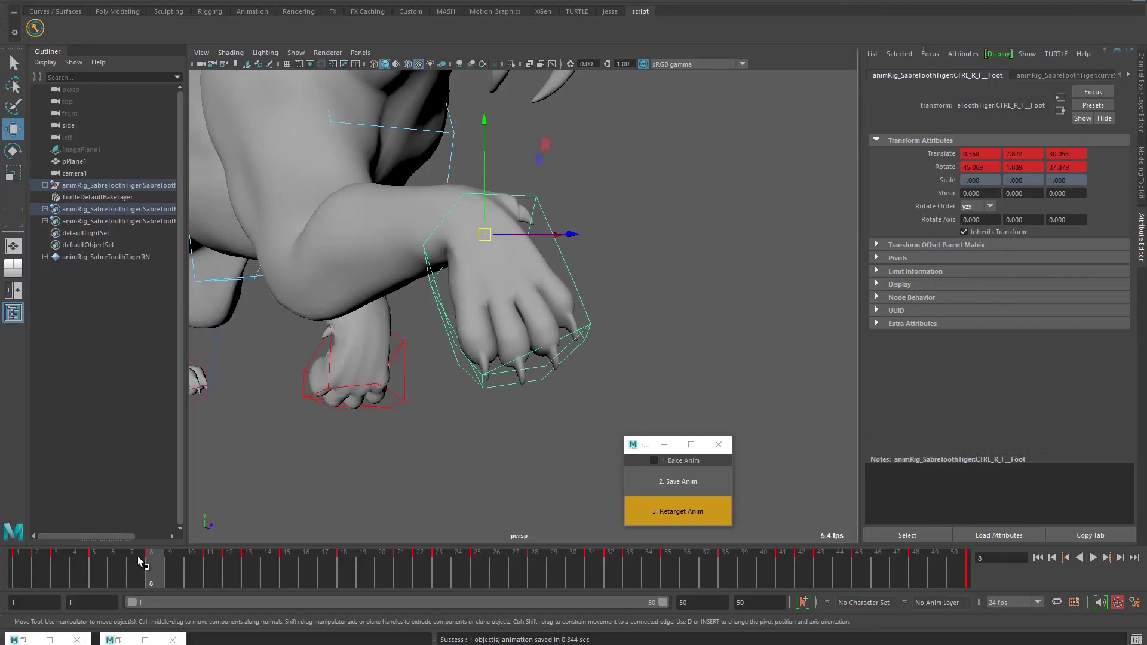
mouse_move(138, 557)
left_mouse_down()
mouse_move(114, 564)
mouse_move(184, 556)
mouse_move(120, 562)
mouse_move(167, 557)
mouse_move(133, 558)
left_mouse_up()
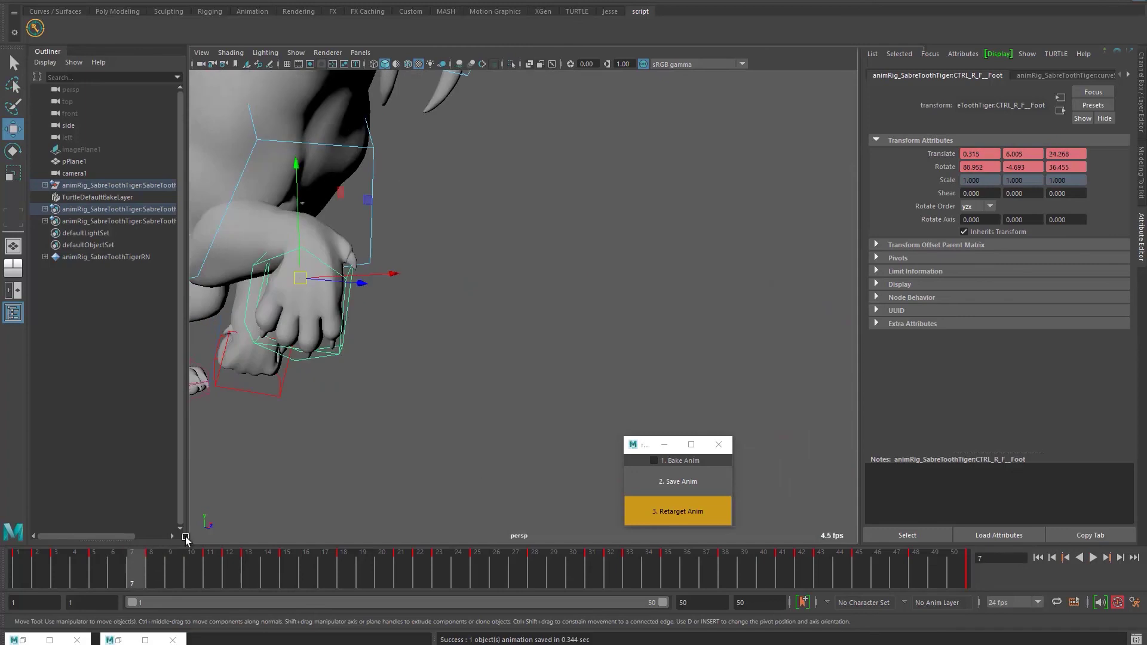
left_click(686, 521)
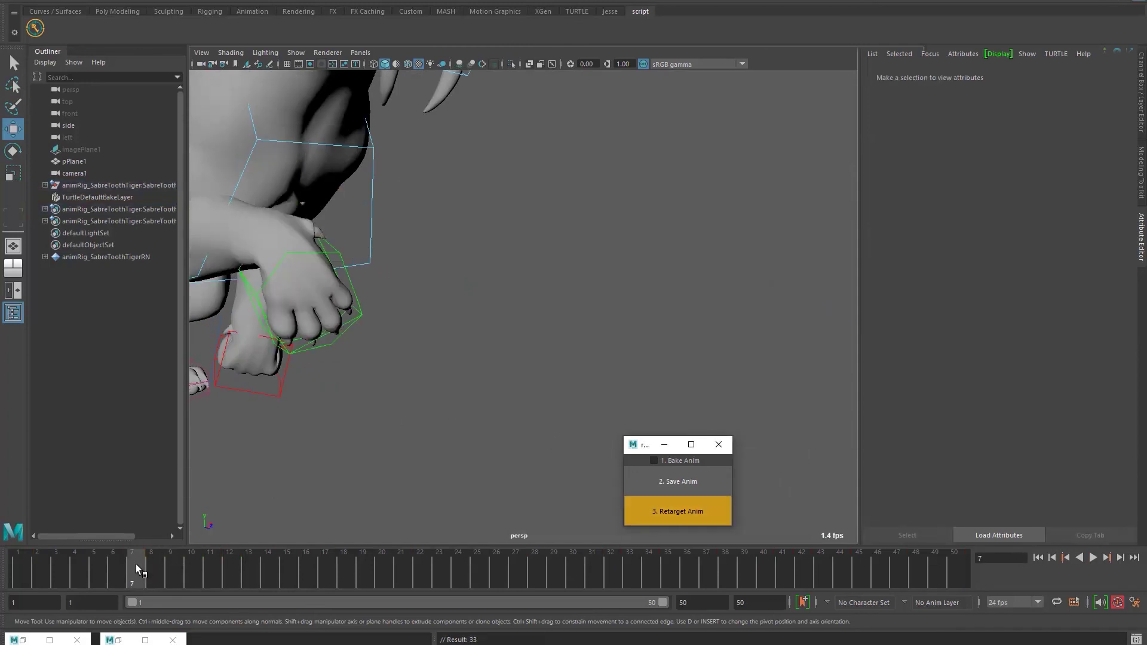
mouse_move(135, 564)
left_mouse_down()
mouse_move(116, 565)
mouse_move(166, 562)
mouse_move(110, 559)
mouse_move(159, 554)
mouse_move(125, 552)
left_mouse_up()
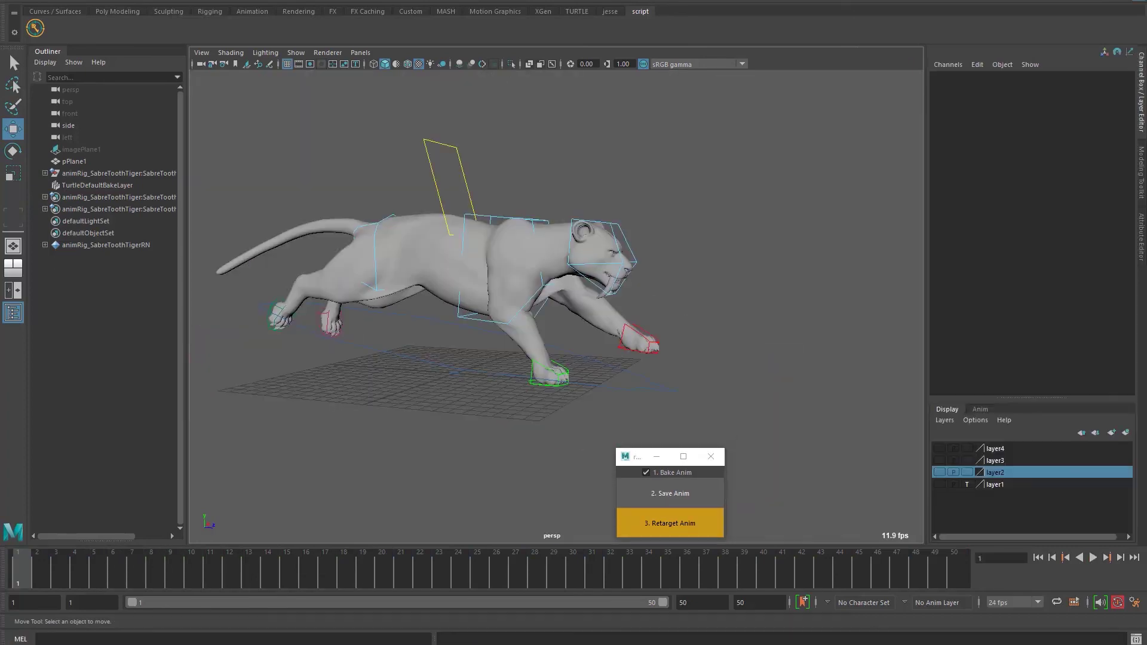